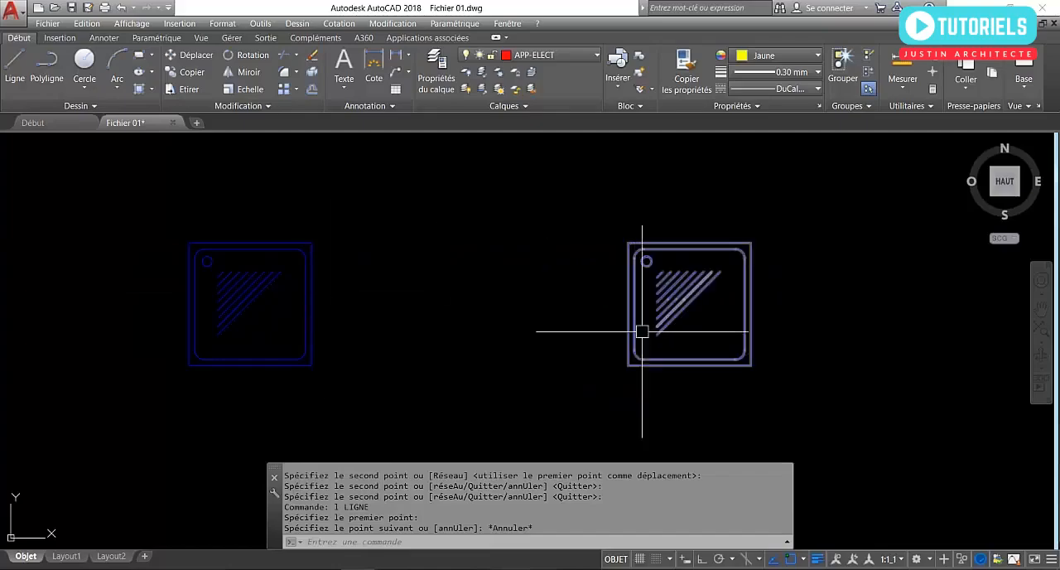
Move the right-hand shower tray block horizontally about 95 units toward the other shower tray block, then clear the selection.
click(642, 331)
click(594, 272)
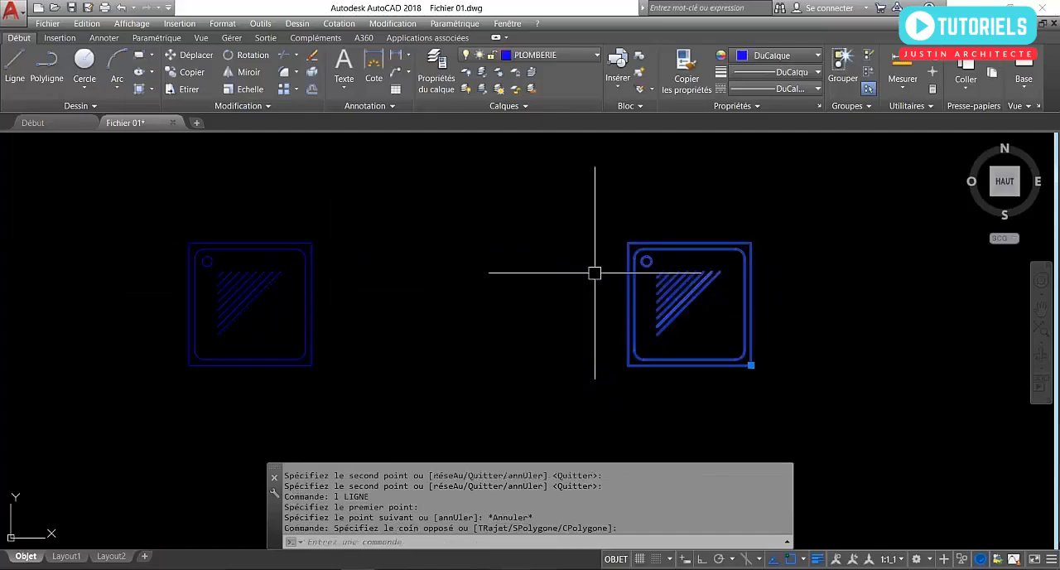
click(751, 365)
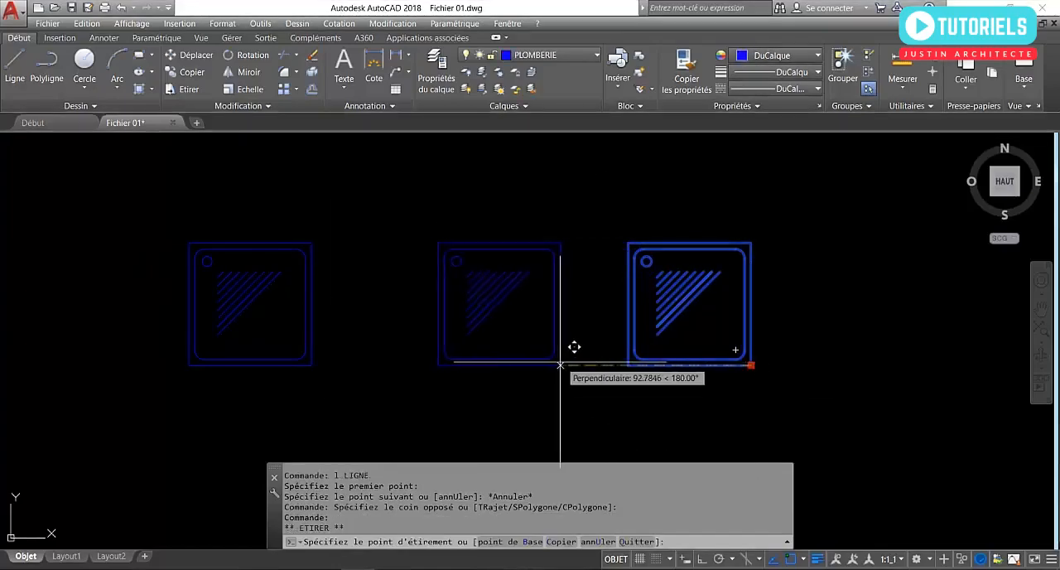
click(556, 364)
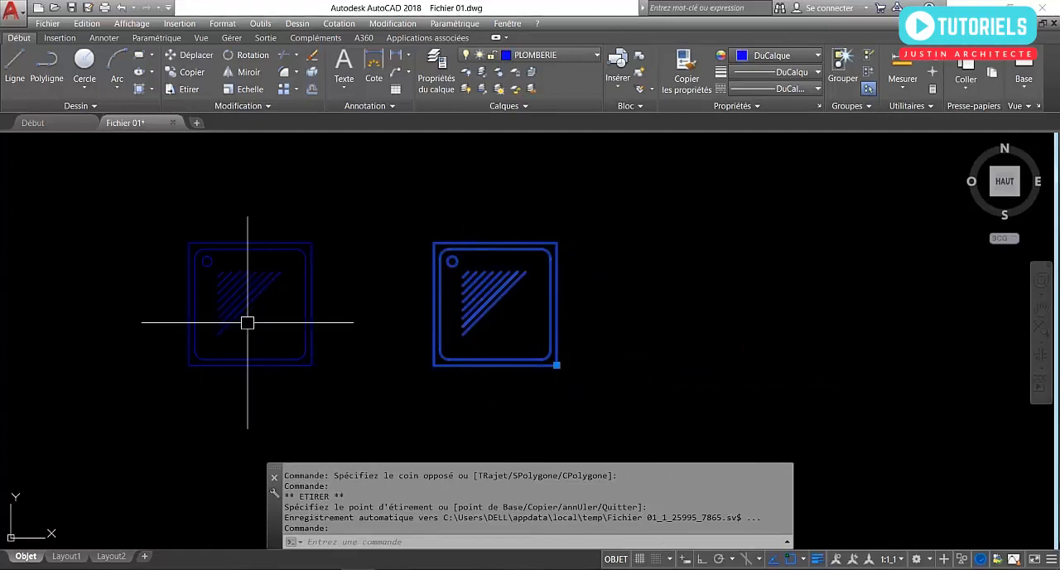
key(Escape)
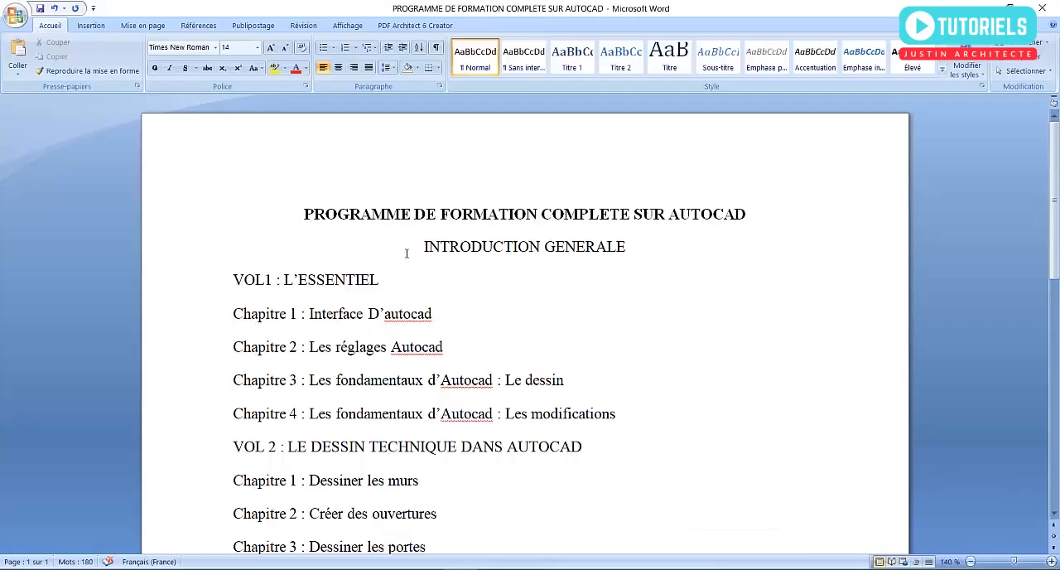
Read through the AutoCAD training programme's volumes and chapters, from VOL 1 down to VOL 4.
scroll(407, 253, down, 1)
scroll(407, 254, down, 1)
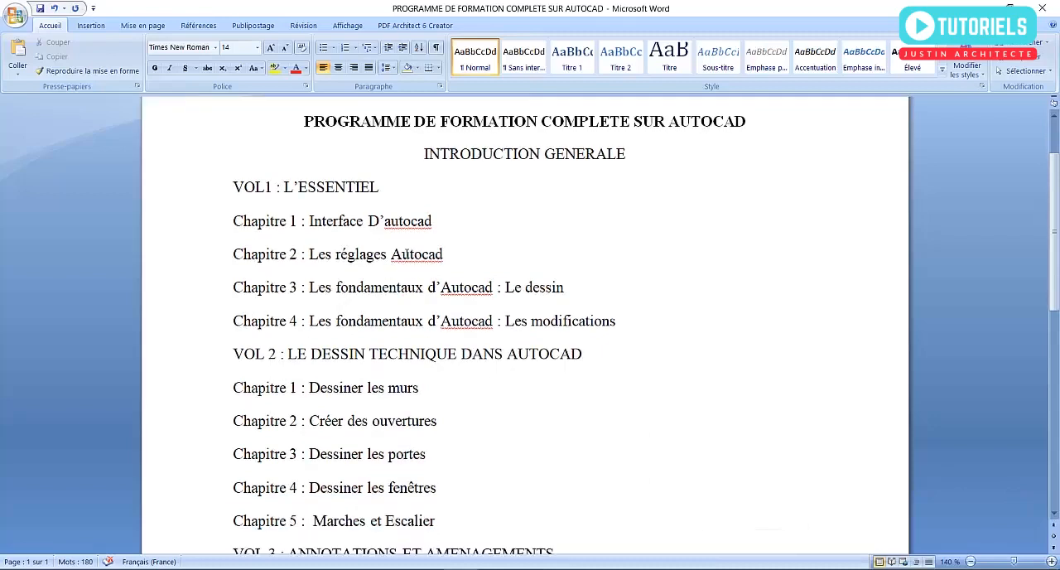
scroll(406, 253, down, 1)
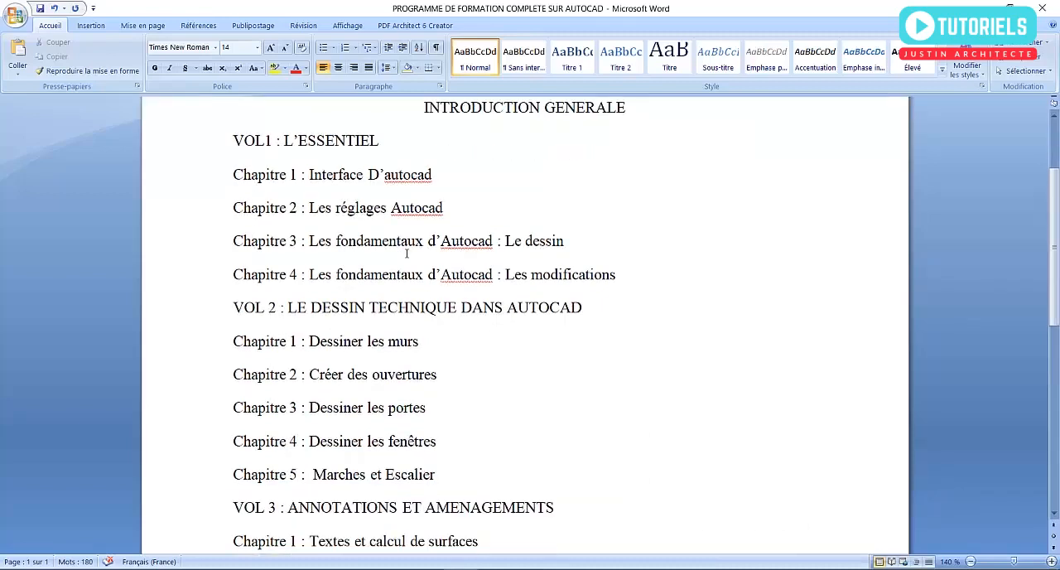
scroll(407, 254, down, 1)
scroll(406, 254, down, 1)
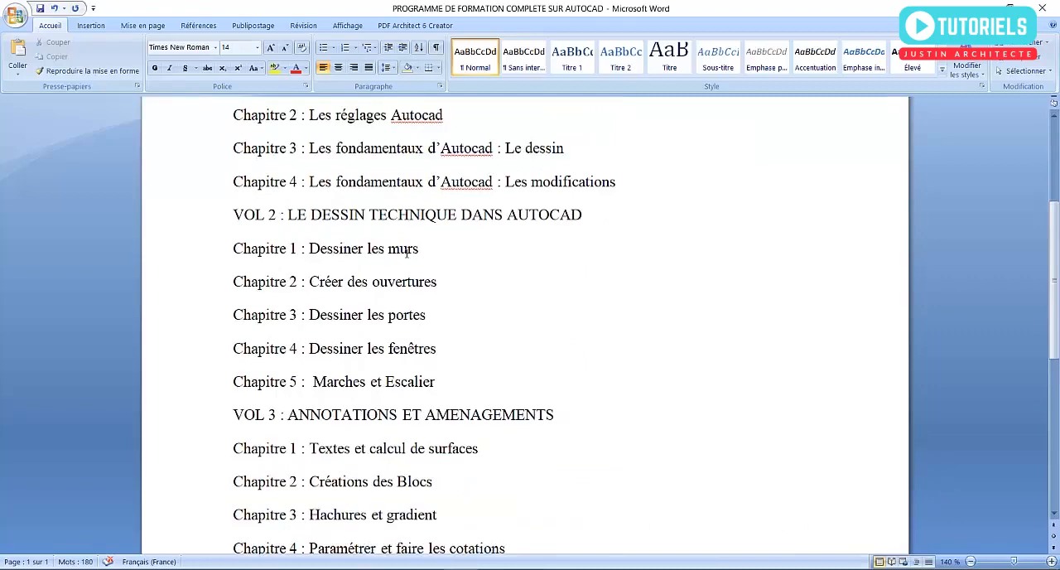
scroll(407, 254, down, 1)
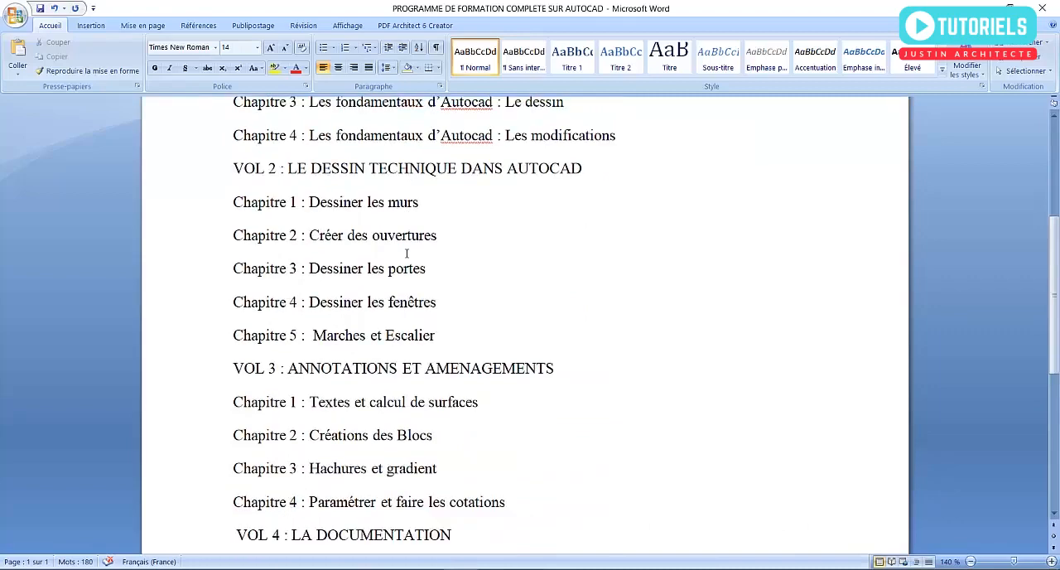
scroll(406, 254, down, 1)
scroll(406, 255, down, 1)
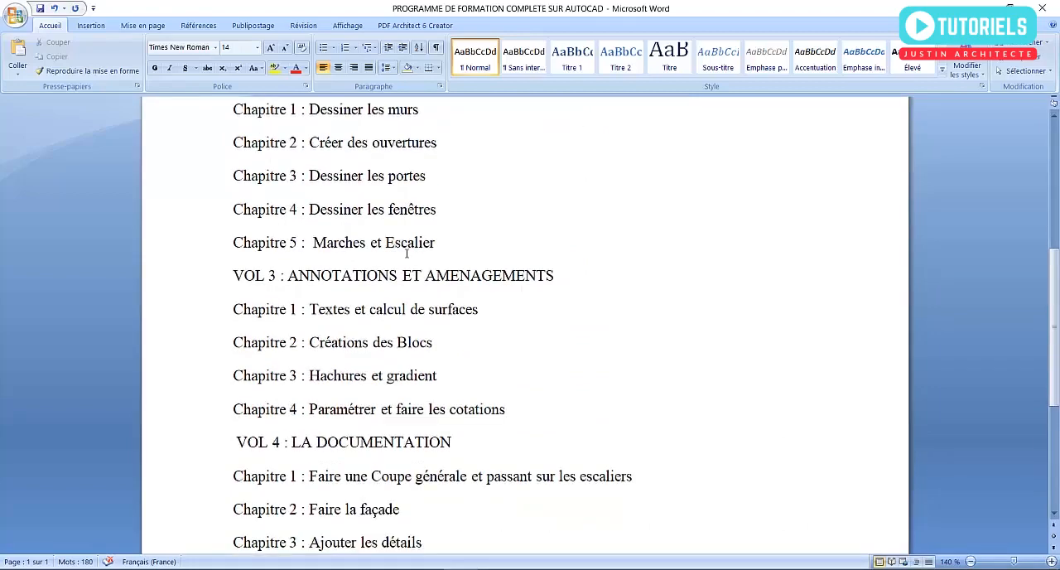
scroll(406, 254, down, 4)
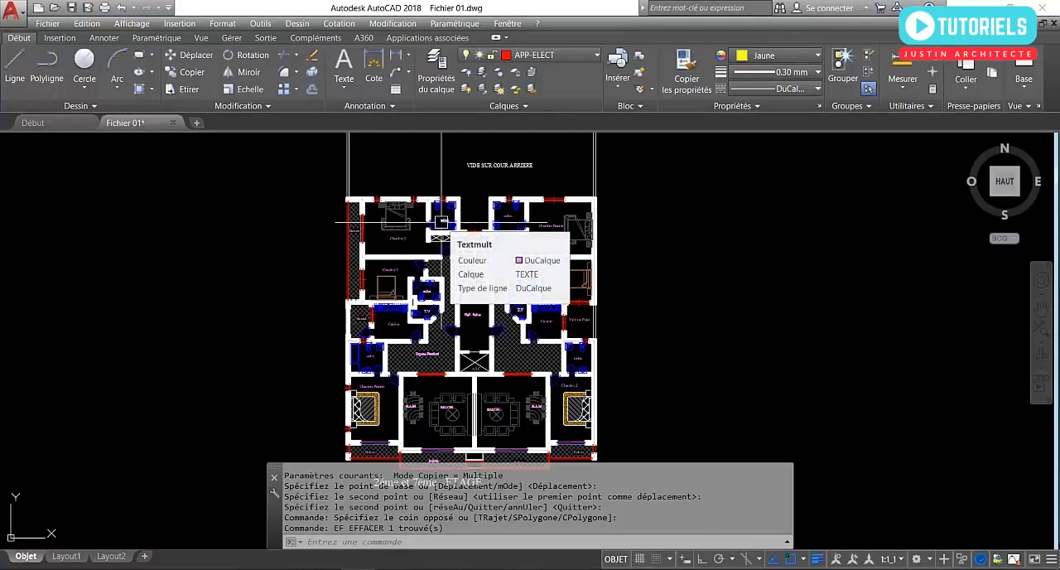
scroll(441, 222, up, 8)
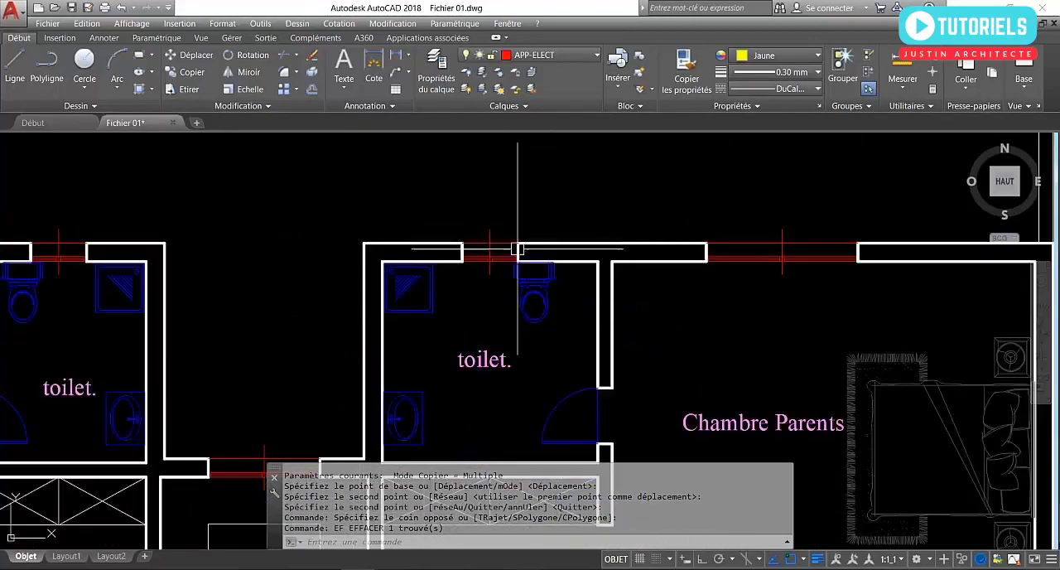
scroll(435, 326, down, 8)
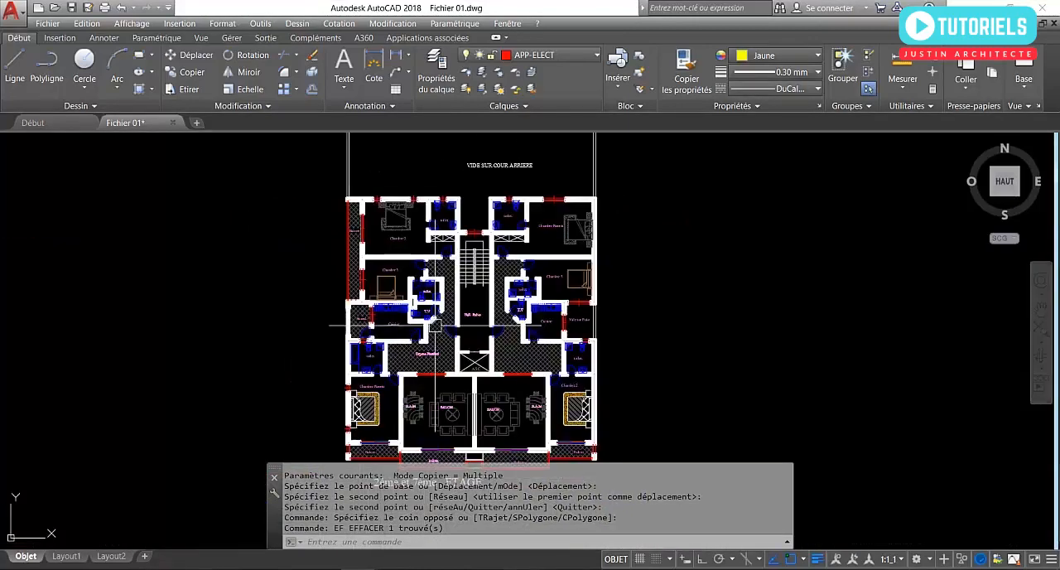
mouse_move(435, 323)
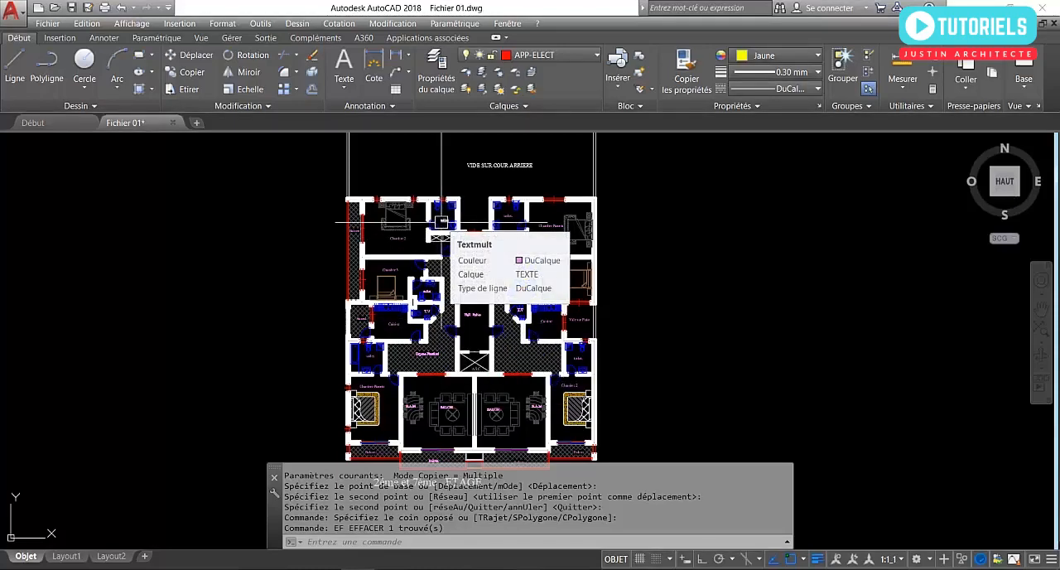
Copy the shower tray block from the toilet beside Chambre Parents twice into the empty rear courtyard, with the copies side by side.
scroll(442, 220, up, 6)
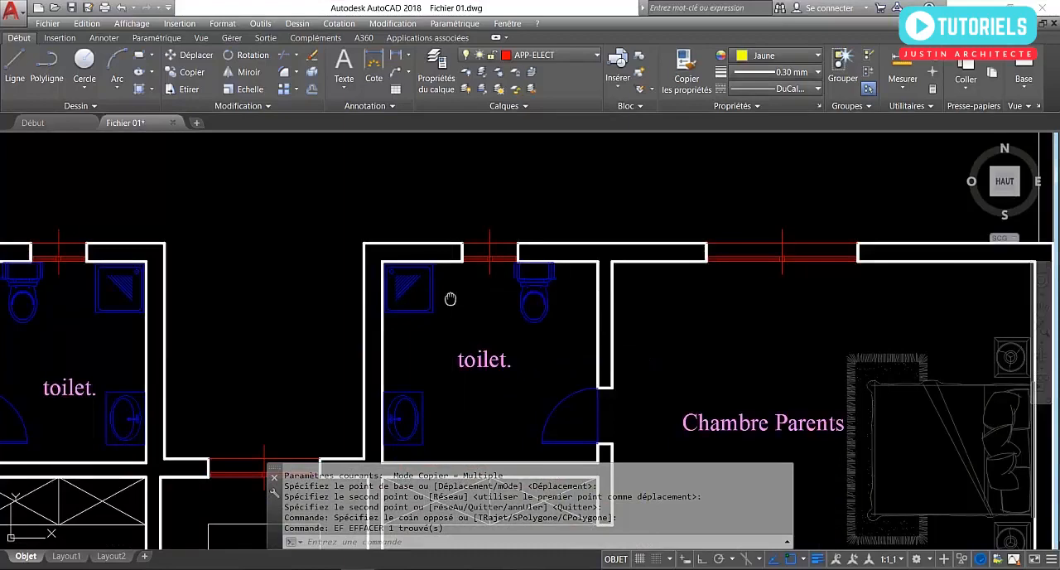
middle_drag(450, 300, 594, 341)
click(576, 333)
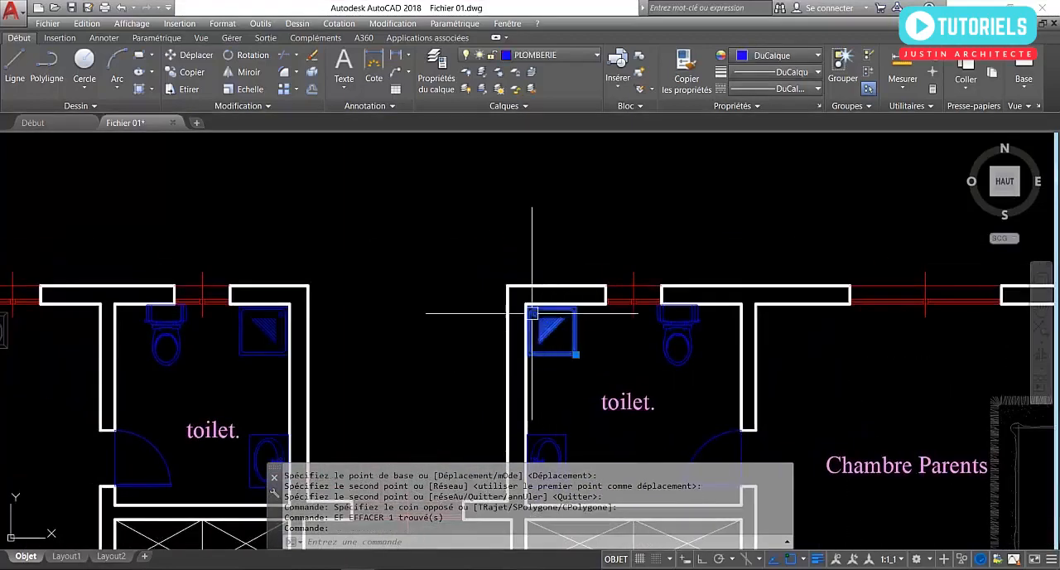
click(192, 72)
click(535, 313)
middle_drag(533, 274, 538, 413)
scroll(537, 414, up, 1)
scroll(560, 352, down, 1)
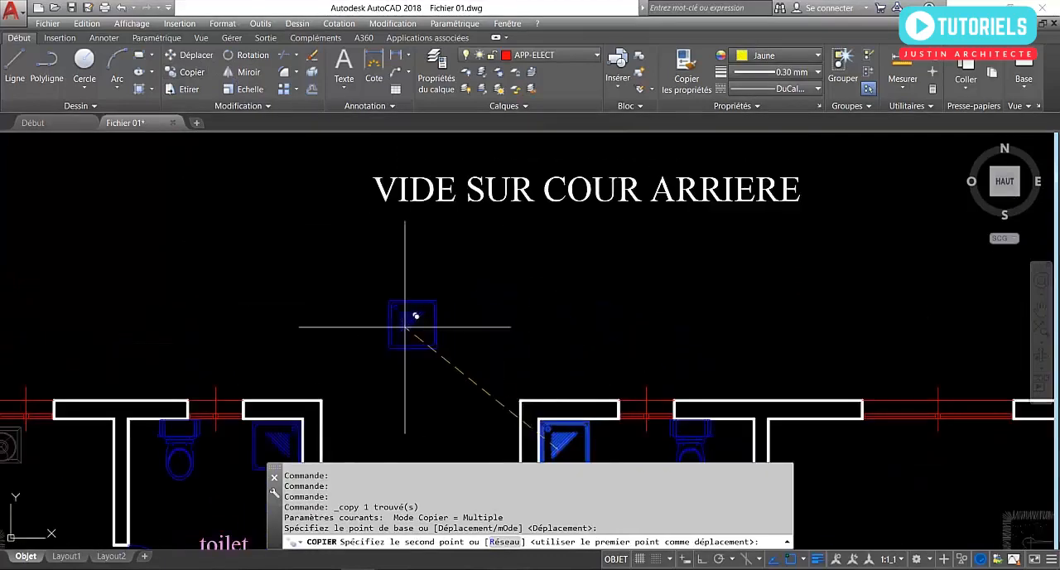
middle_drag(158, 230, 492, 329)
click(378, 259)
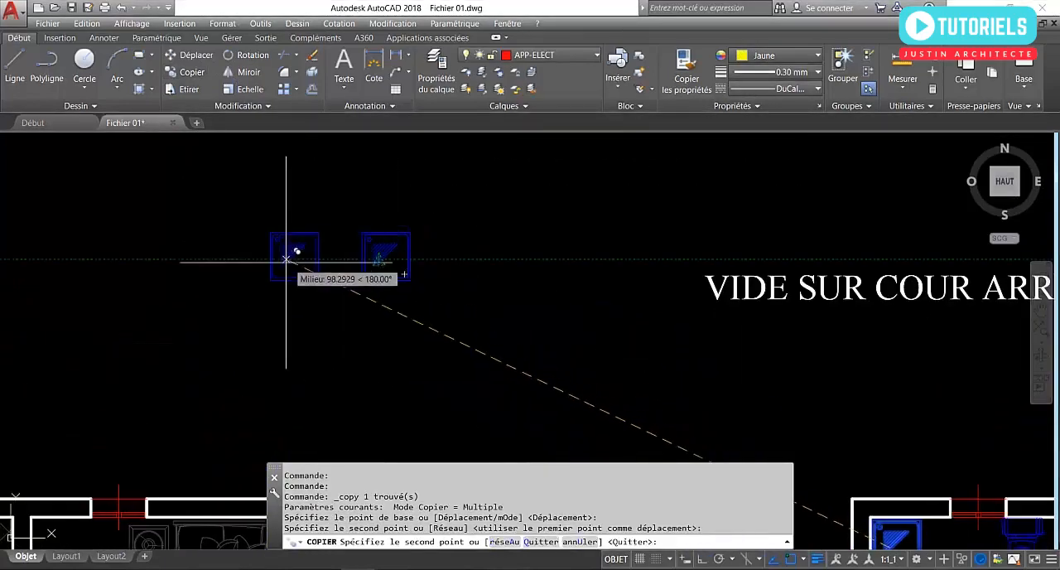
click(209, 247)
key(Return)
scroll(201, 241, up, 4)
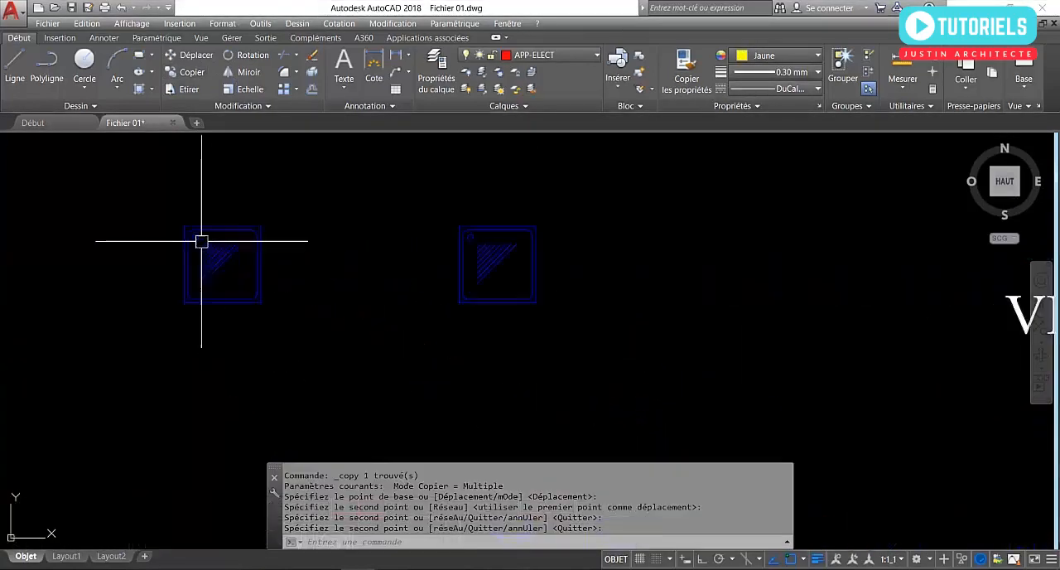
text(l)
key(Return)
click(781, 247)
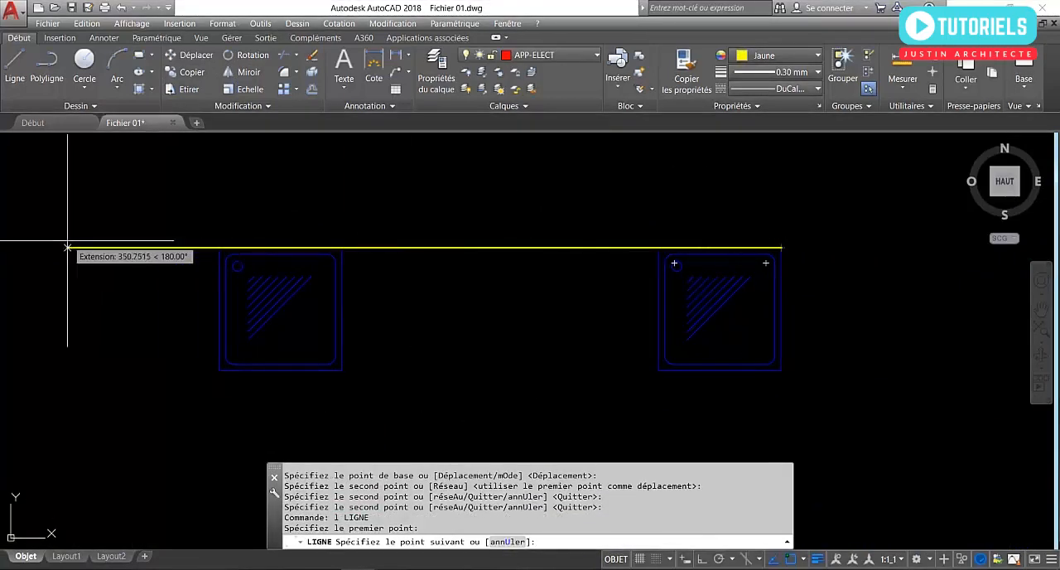
key(Escape)
Move the right-hand shower tray copy horizontally about 95 units toward the left-hand copy by its corner grip, then deselect it.
middle_drag(540, 324, 510, 324)
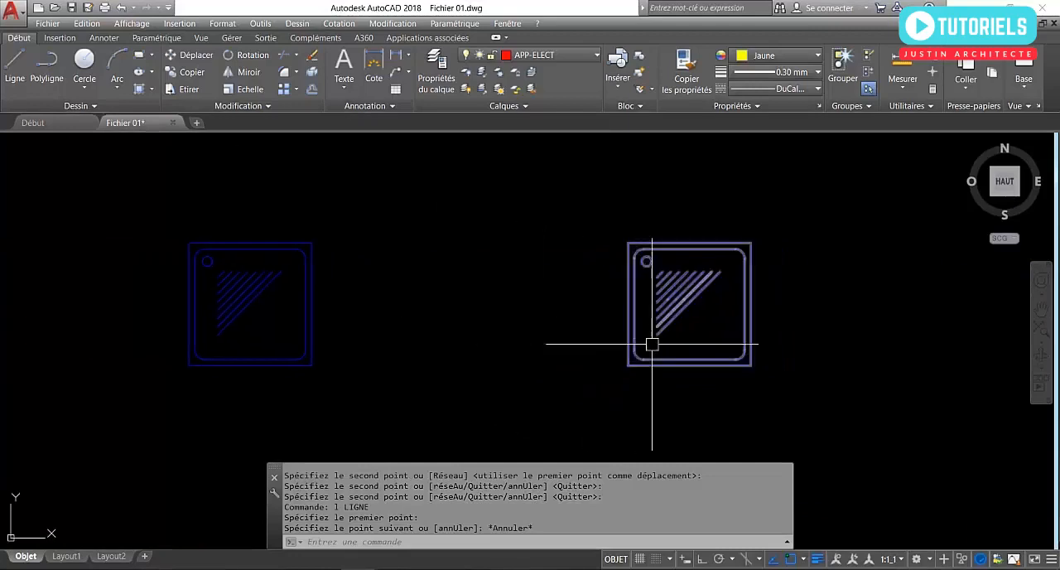
click(668, 345)
click(594, 274)
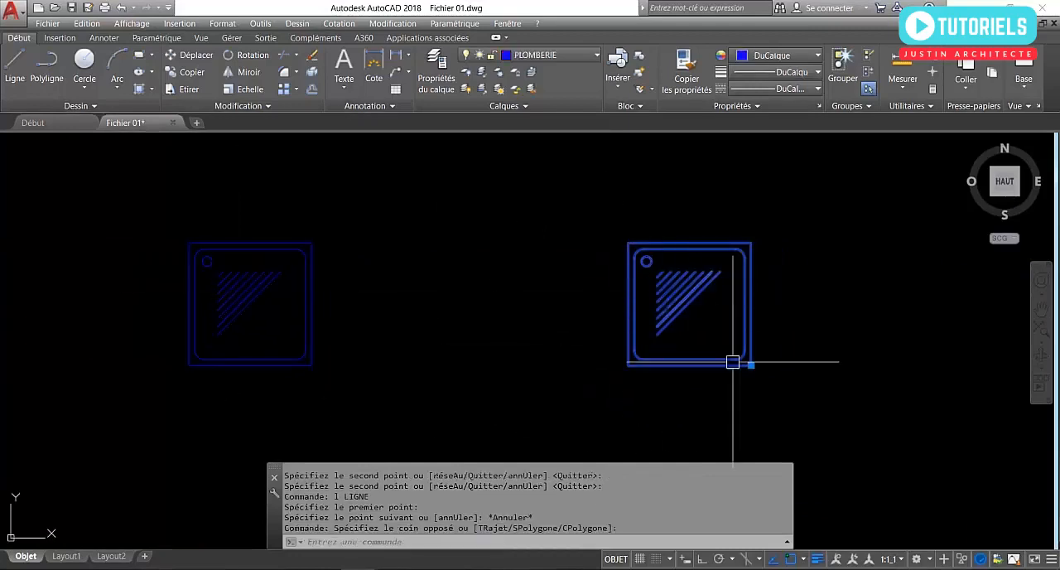
click(751, 366)
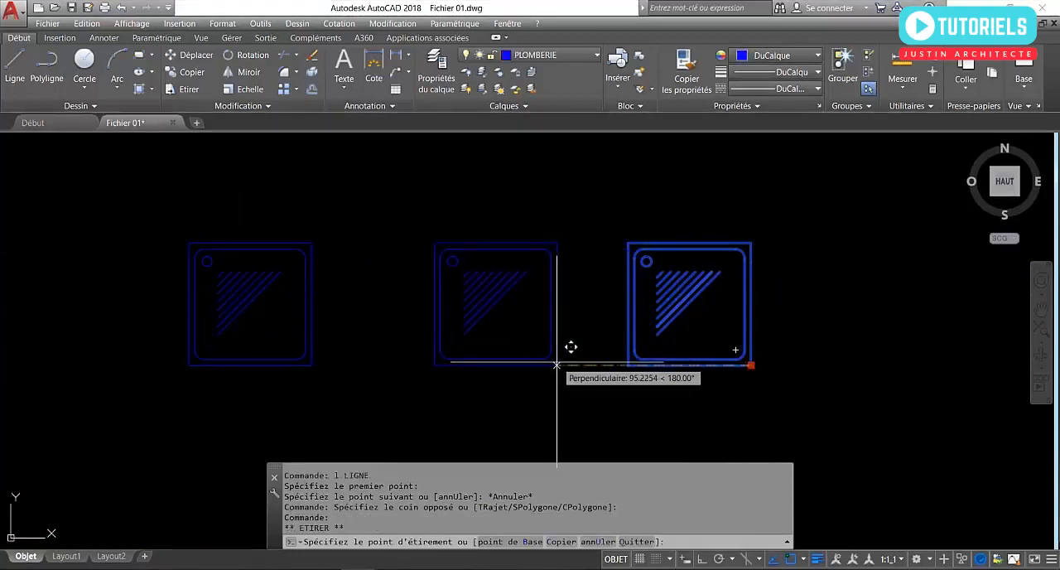
click(570, 348)
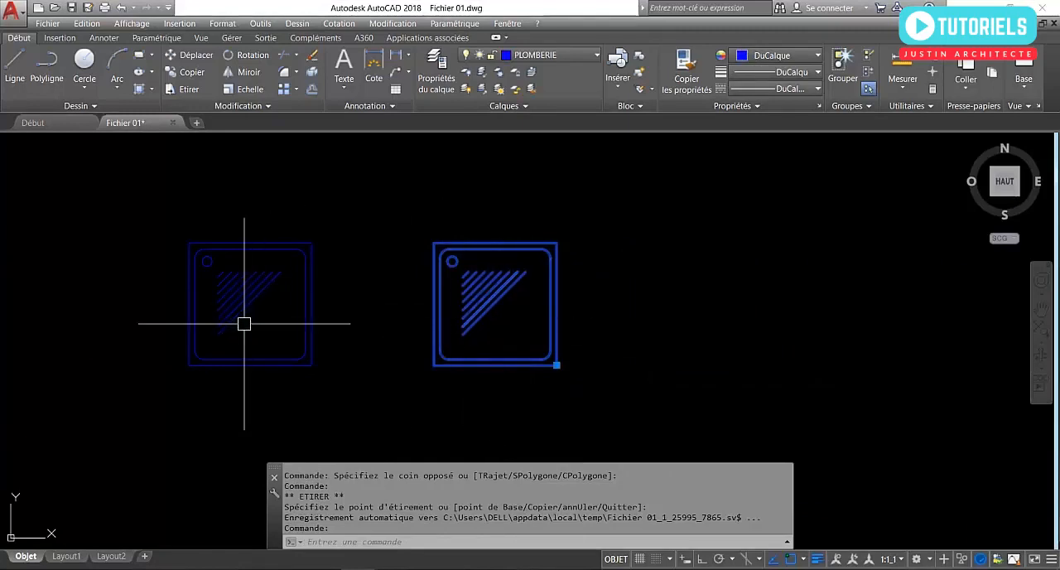
key(Escape)
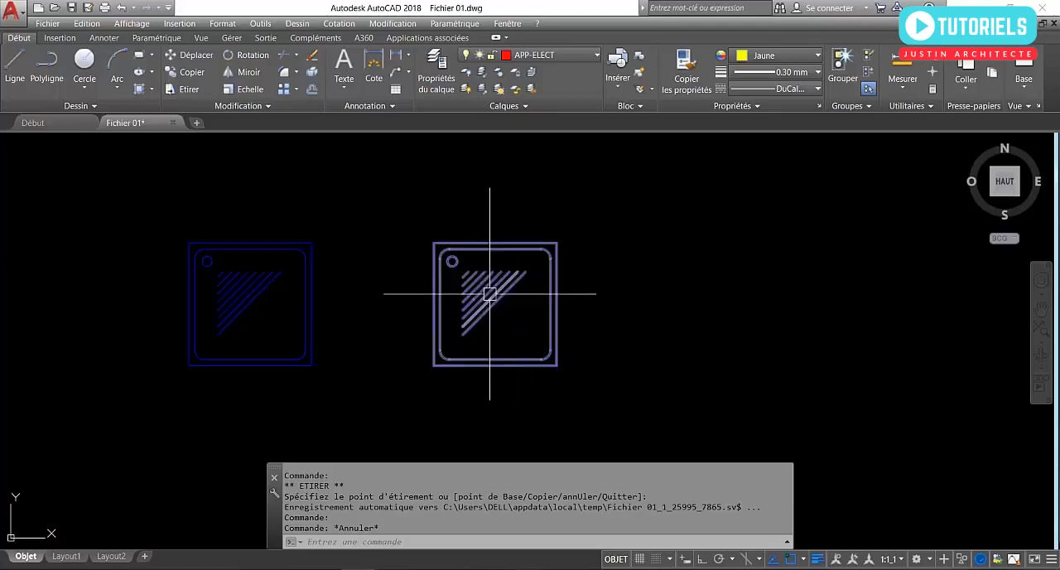
Scale the right-hand shower tray copy by a factor of 2 from its lower-left corner.
click(492, 364)
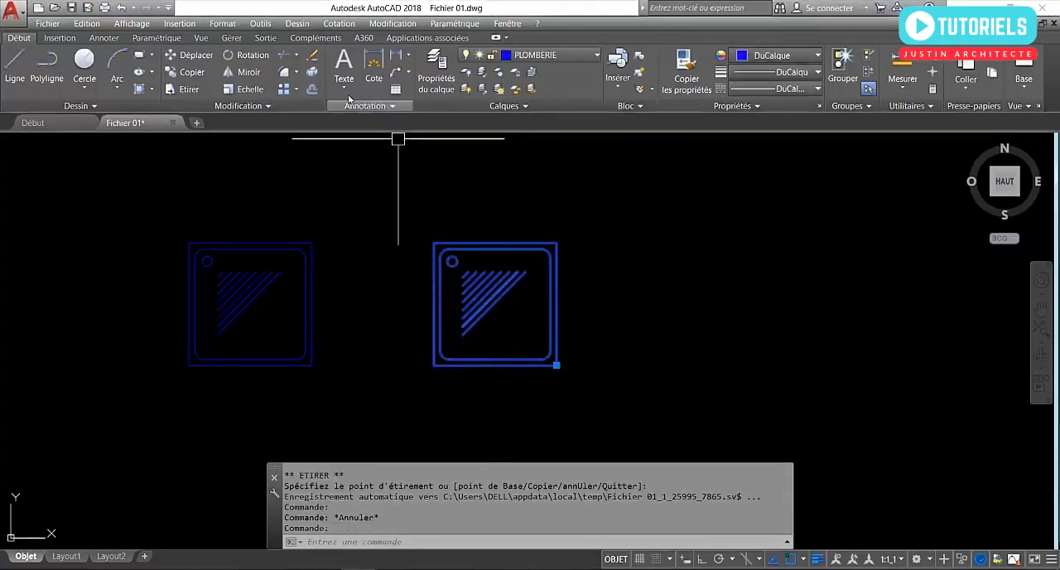
click(239, 93)
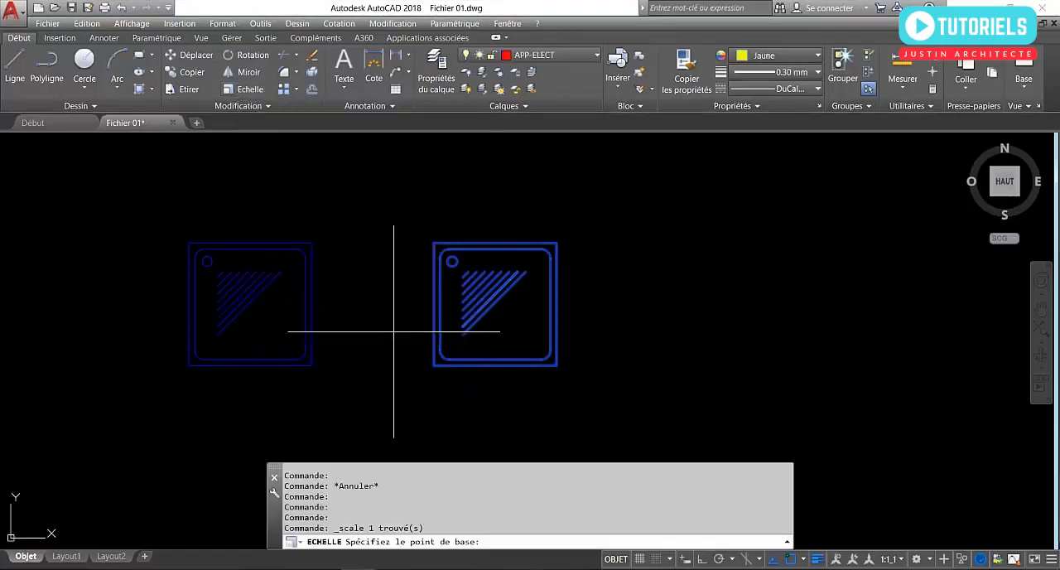
click(434, 365)
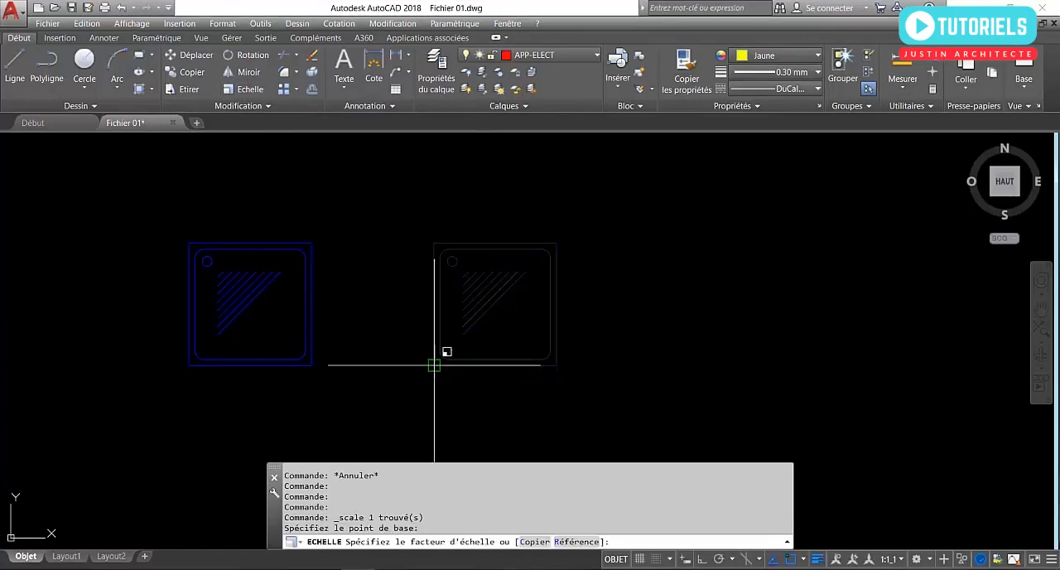
scroll(455, 366, down, 3)
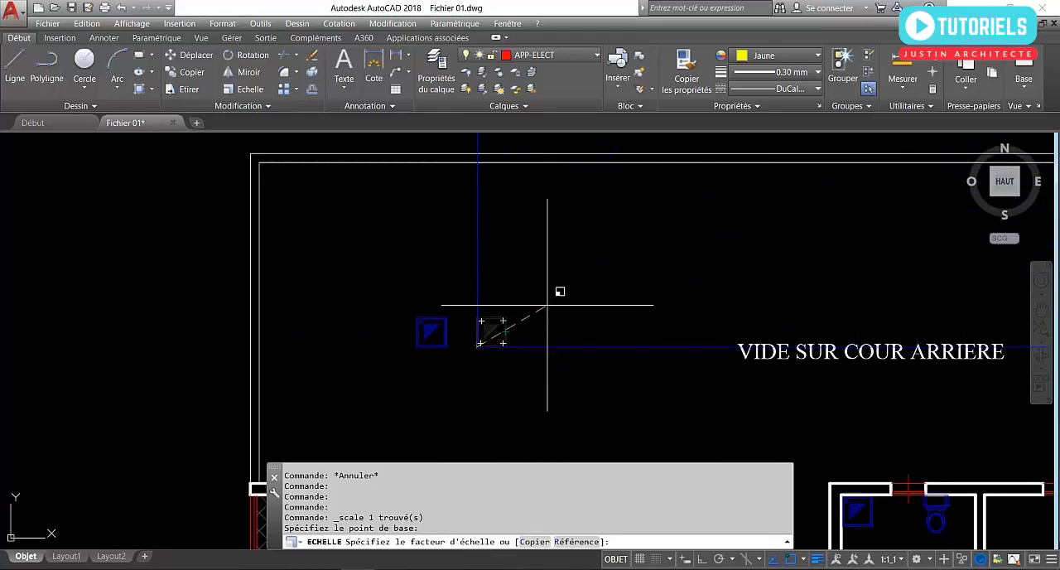
key(Return)
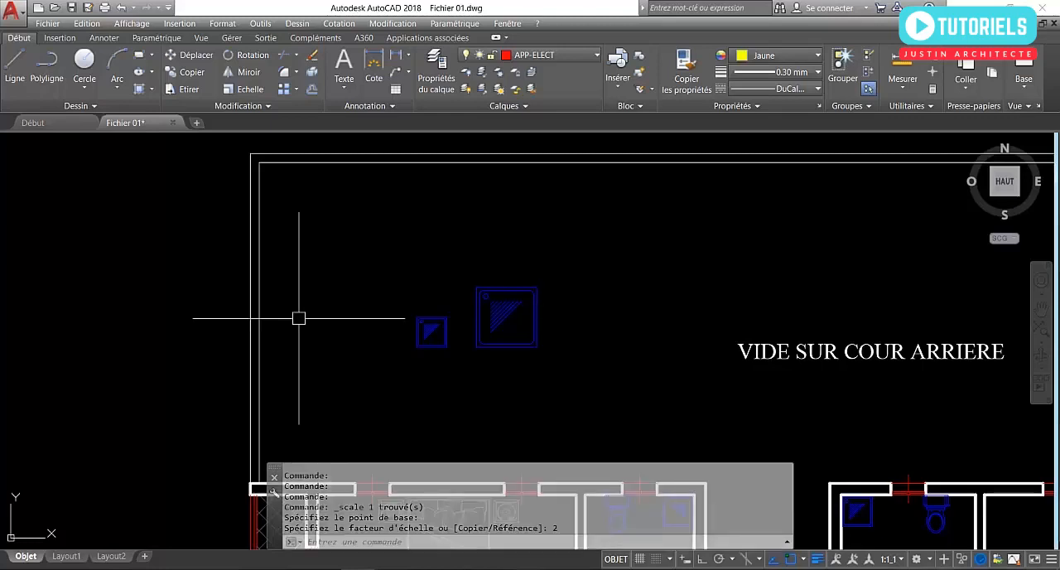
Scale the enlarged shower tray block by a factor of 0.5 from its lower-left corner.
scroll(512, 317, up, 4)
click(514, 326)
click(476, 278)
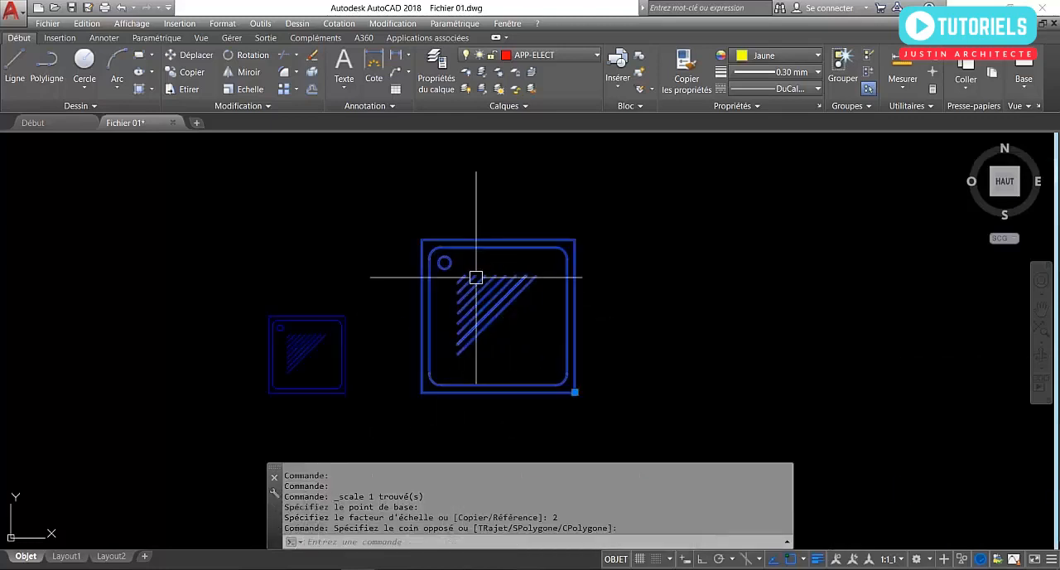
click(227, 89)
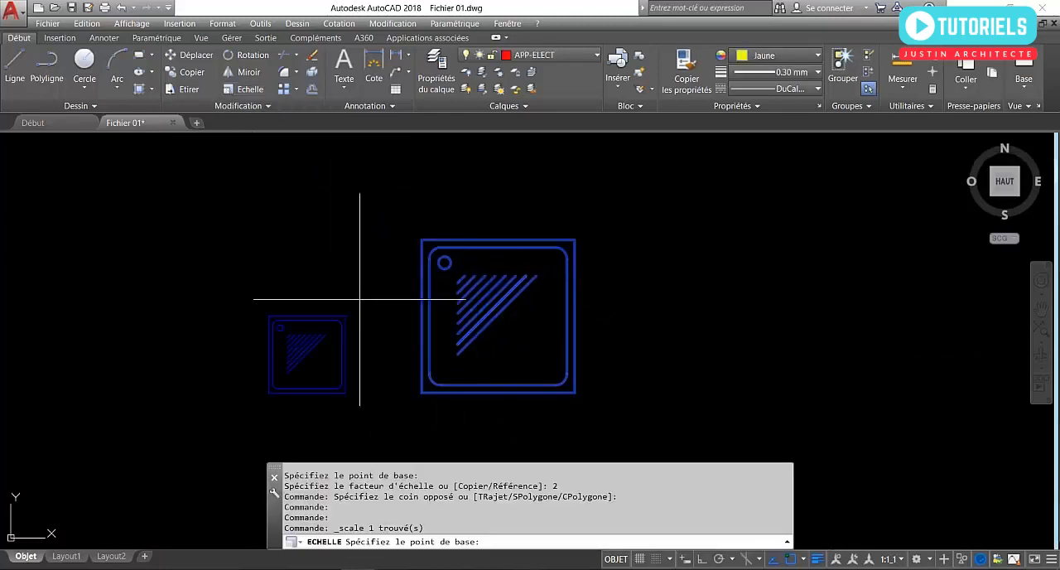
click(423, 392)
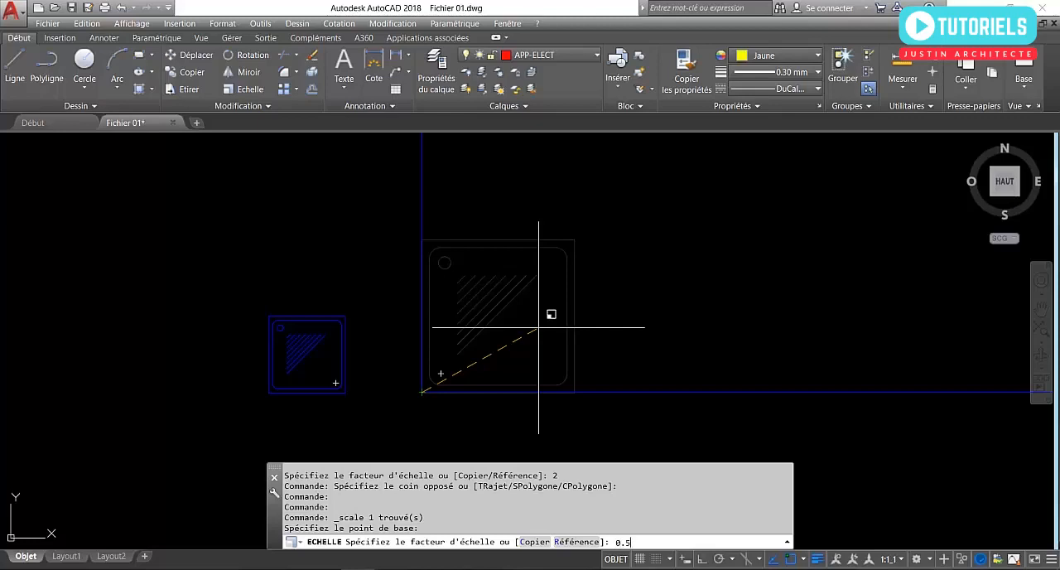
key(Return)
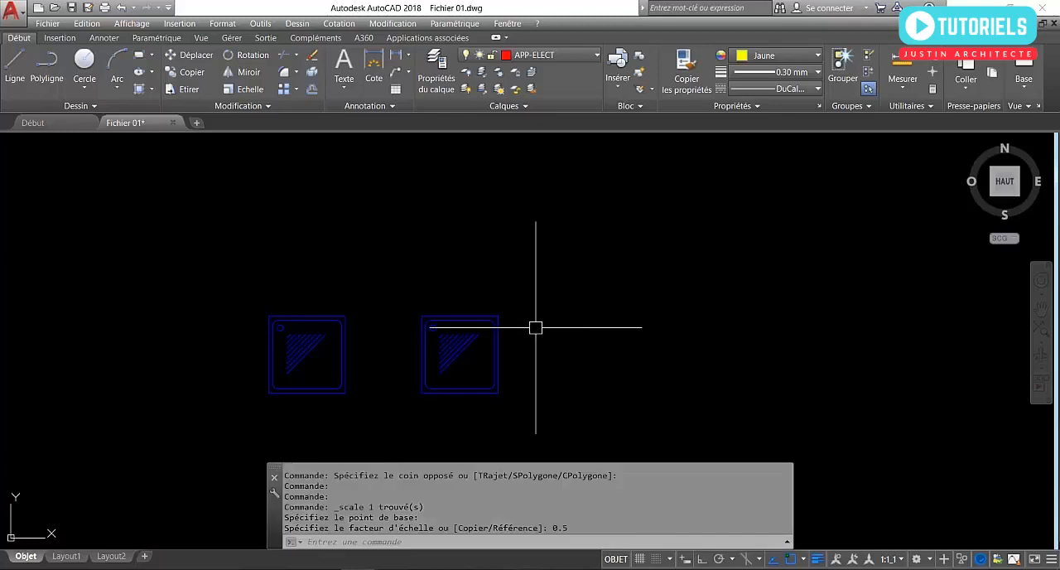
Erase the right-hand shower tray copy from the rear courtyard.
click(536, 357)
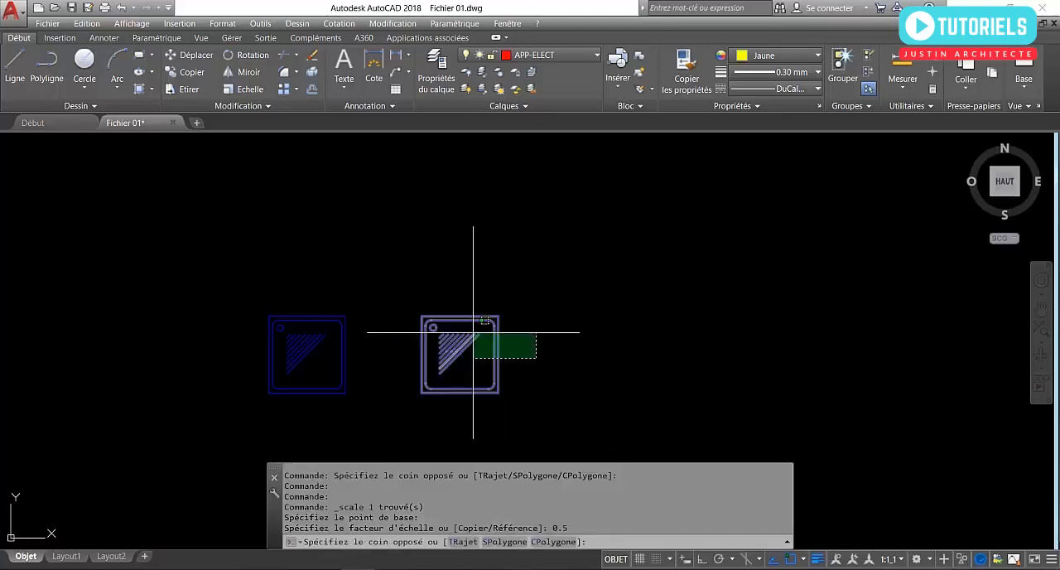
click(464, 333)
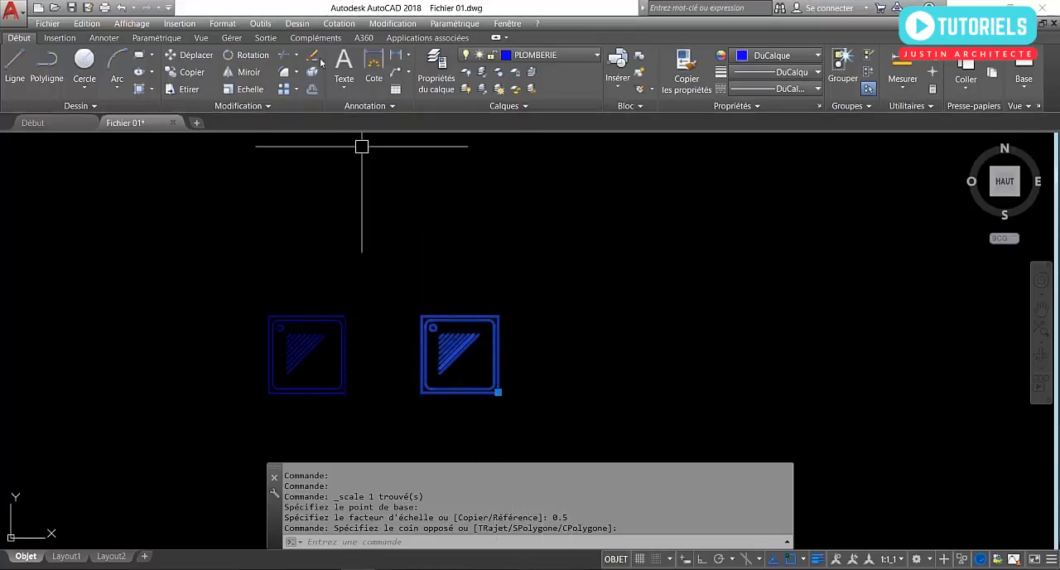
key(Delete)
click(355, 327)
click(193, 269)
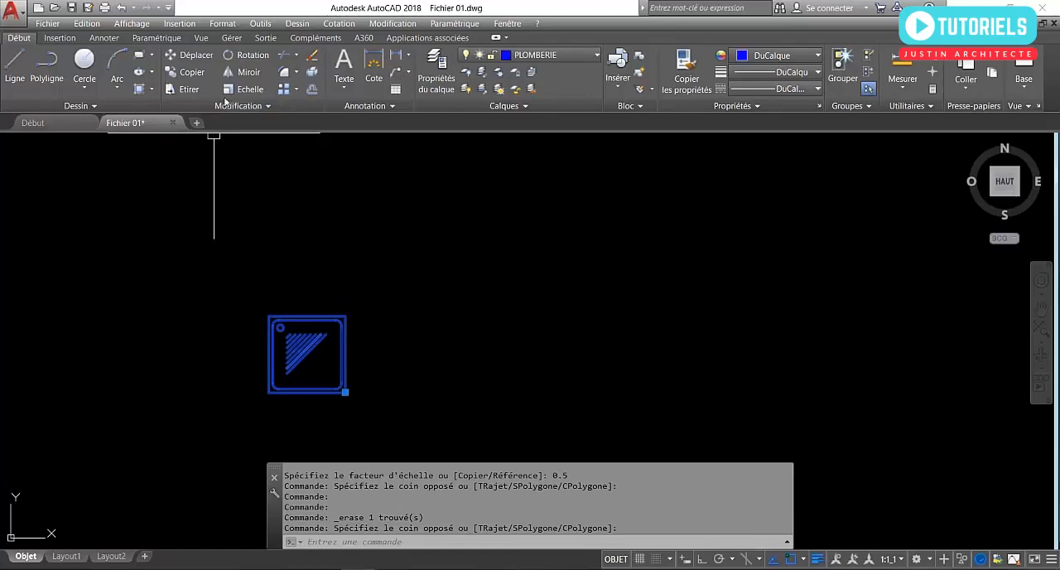
click(234, 92)
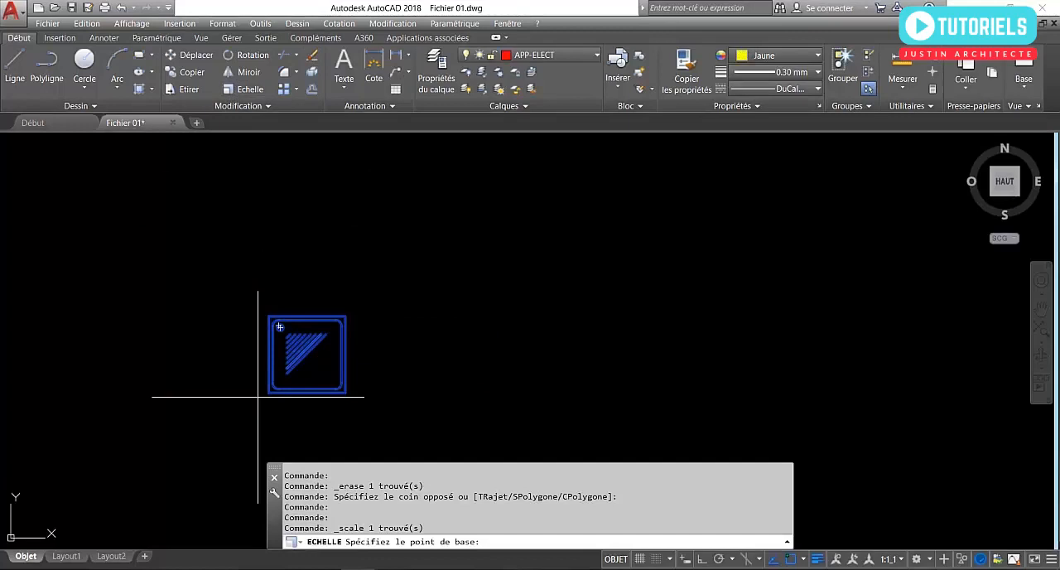
key(Escape)
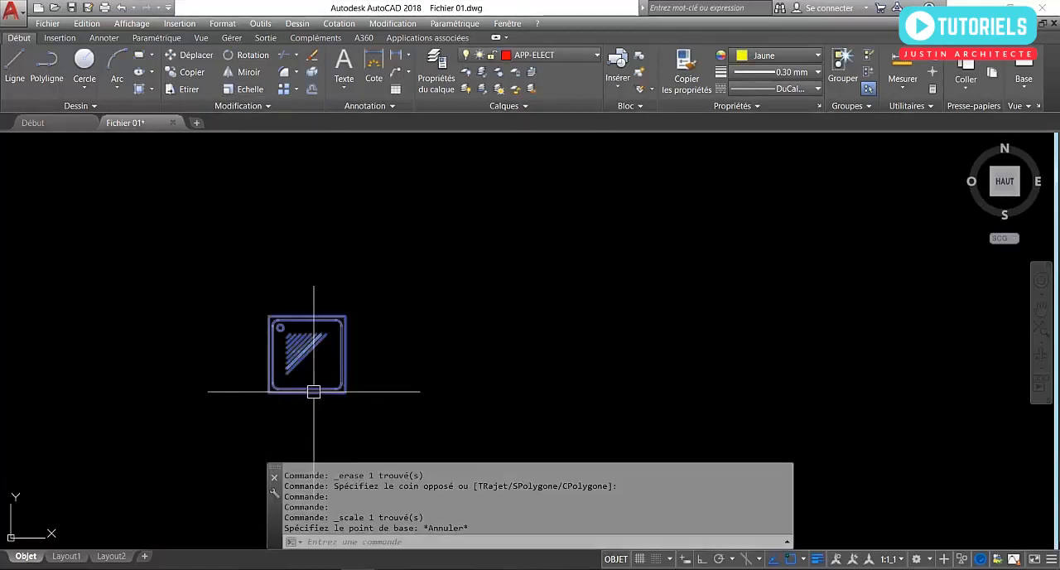
Turn object snap off and scale the remaining shower tray copy freehand from a point inside it to about 335 units wide.
click(304, 372)
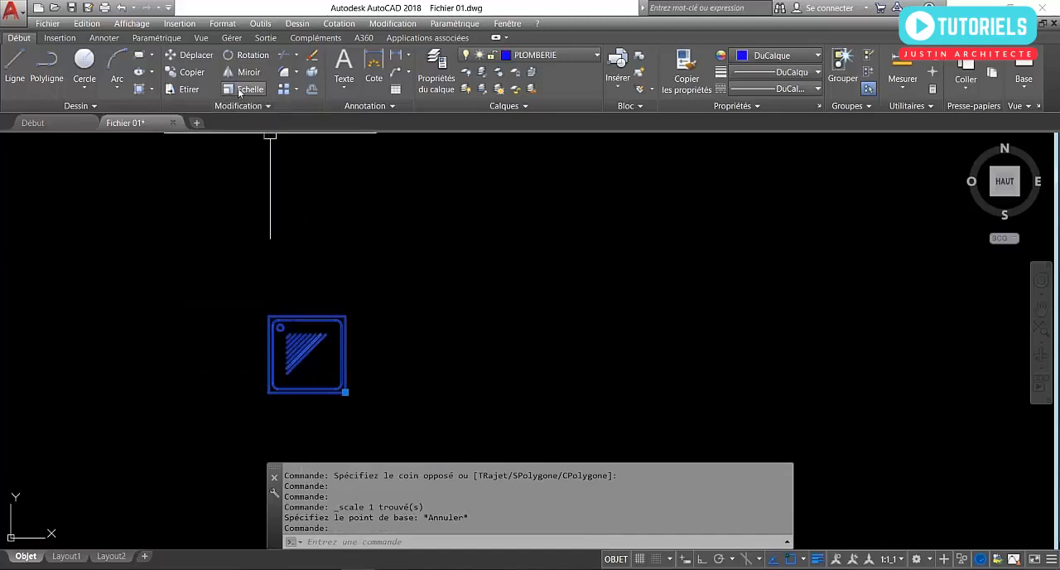
click(791, 559)
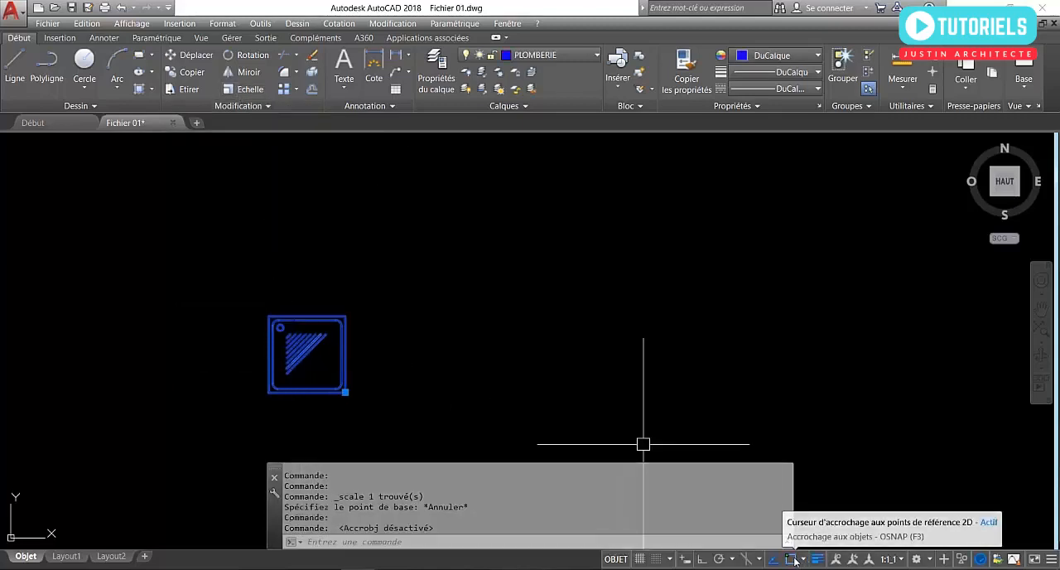
click(250, 89)
click(307, 318)
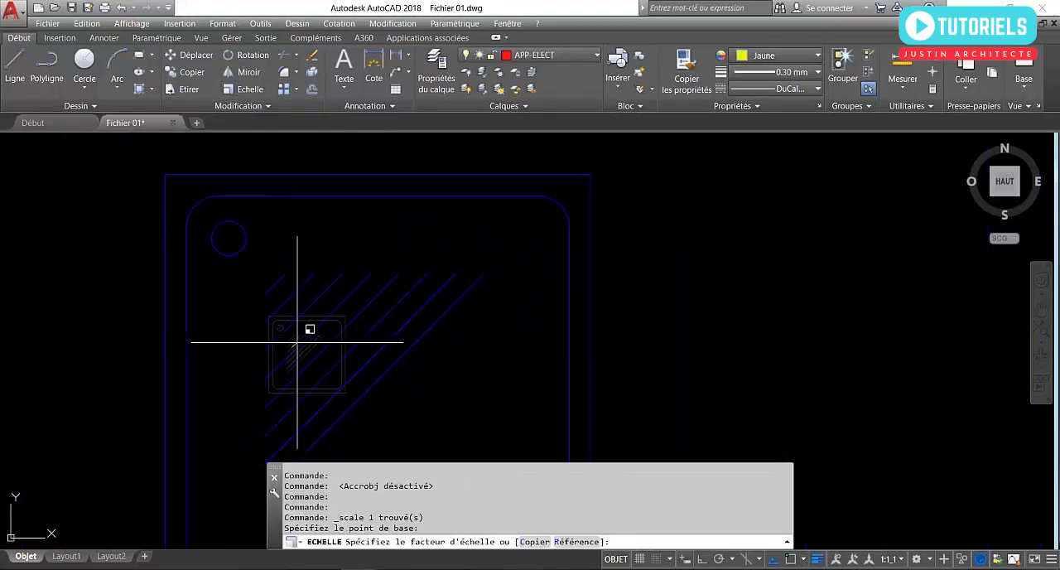
click(298, 341)
scroll(316, 320, down, 5)
scroll(309, 351, down, 3)
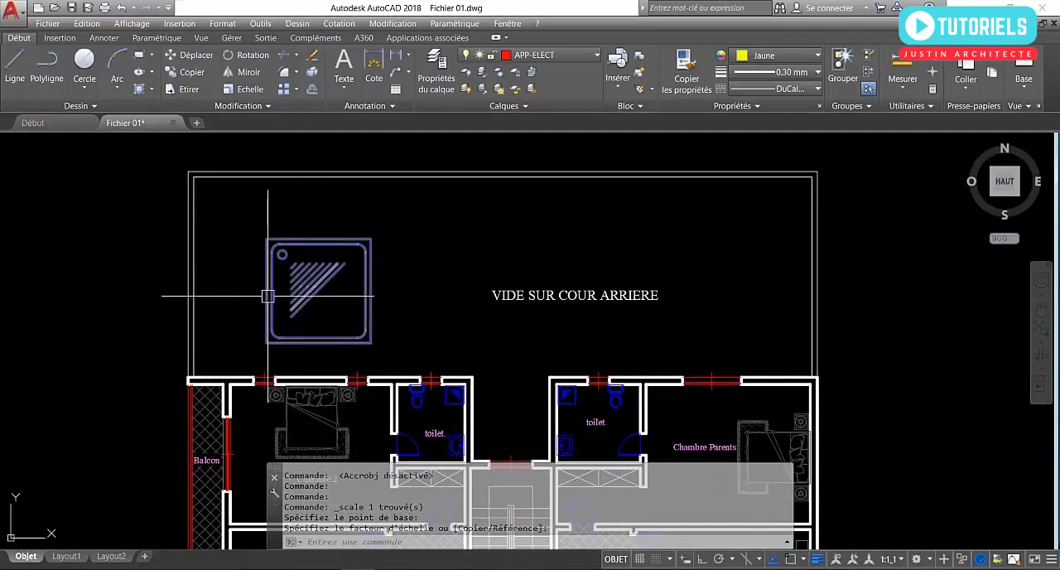
Copy the shower tray from the toilet beside Chambre Parents into the courtyard, between the enlarged tray and the VIDE SUR COUR ARRIERE label.
scroll(579, 416, up, 4)
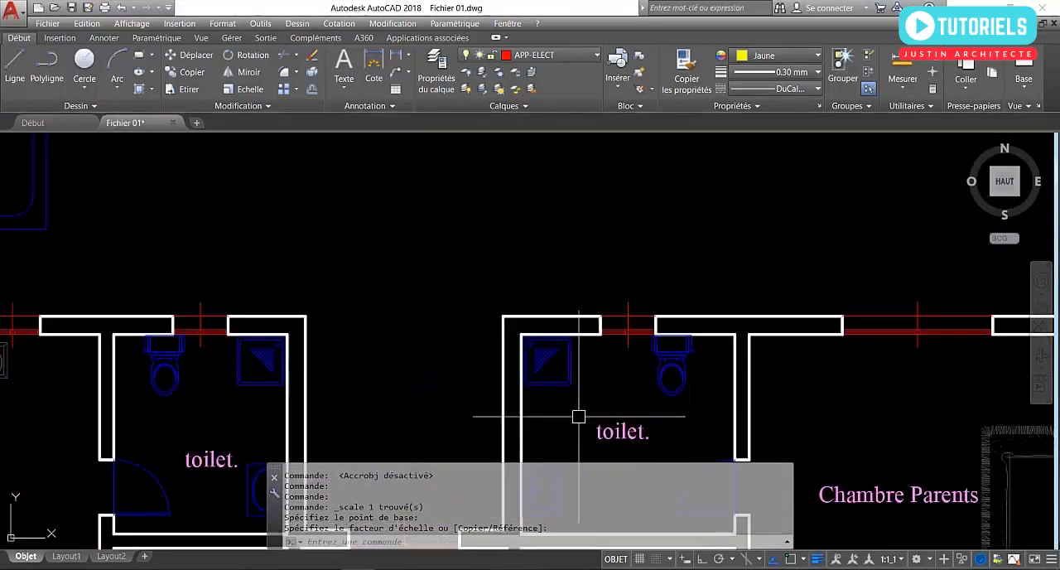
key(Escape)
click(549, 352)
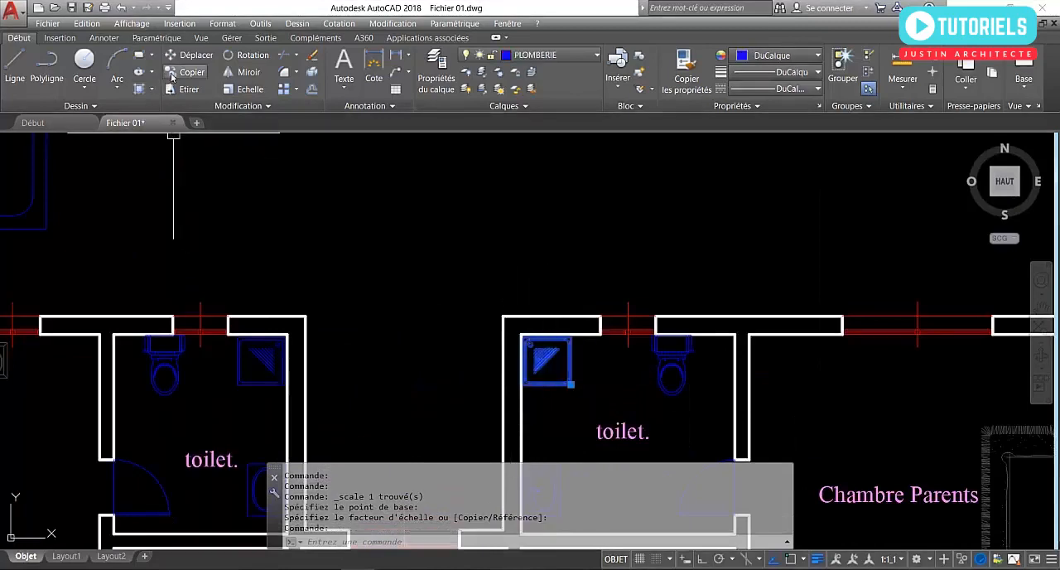
click(172, 74)
click(550, 354)
middle_drag(393, 304, 528, 381)
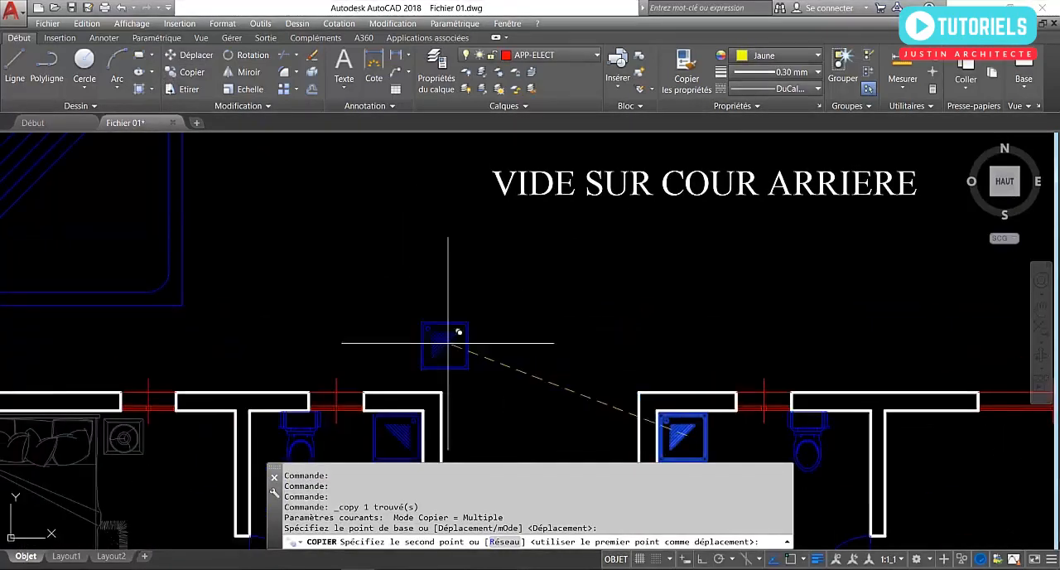
click(390, 174)
key(Return)
scroll(478, 373, down, 2)
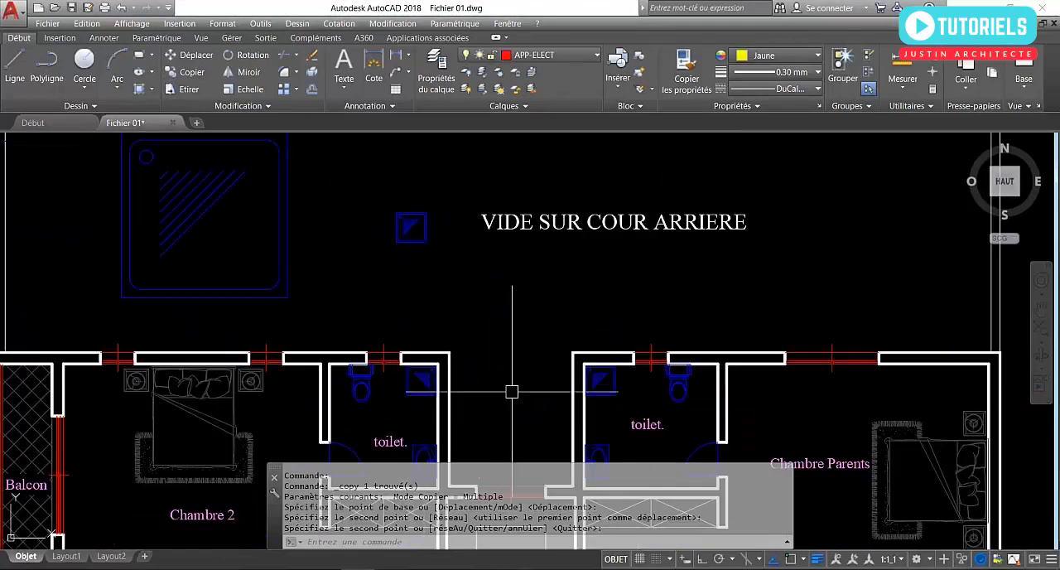
Turn object snap back on and compare the enlarged shower tray with the small copy beside it.
click(790, 560)
middle_drag(412, 359, 460, 393)
middle_drag(223, 294, 306, 340)
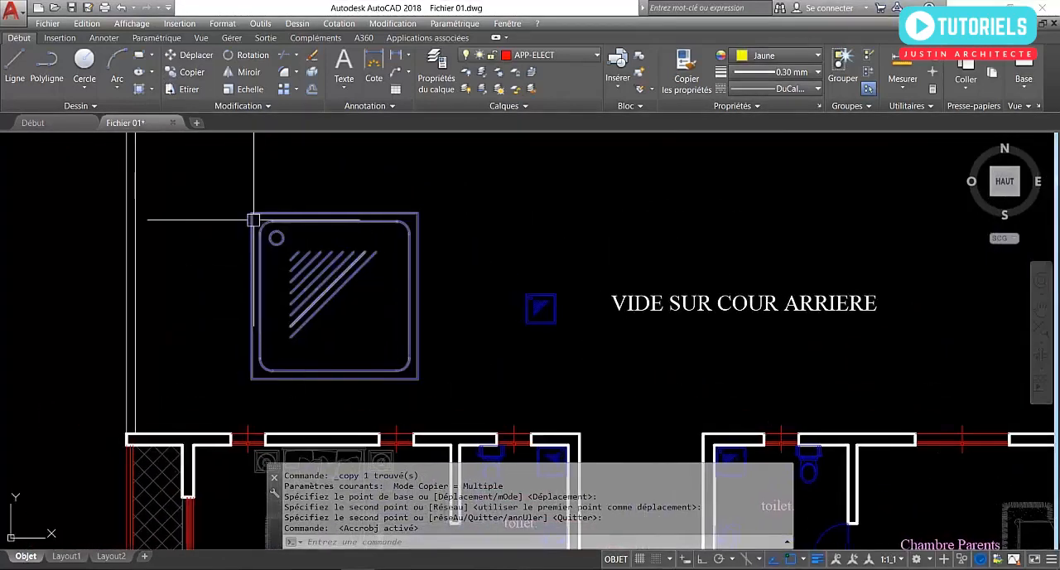
scroll(261, 229, up, 3)
scroll(290, 236, down, 3)
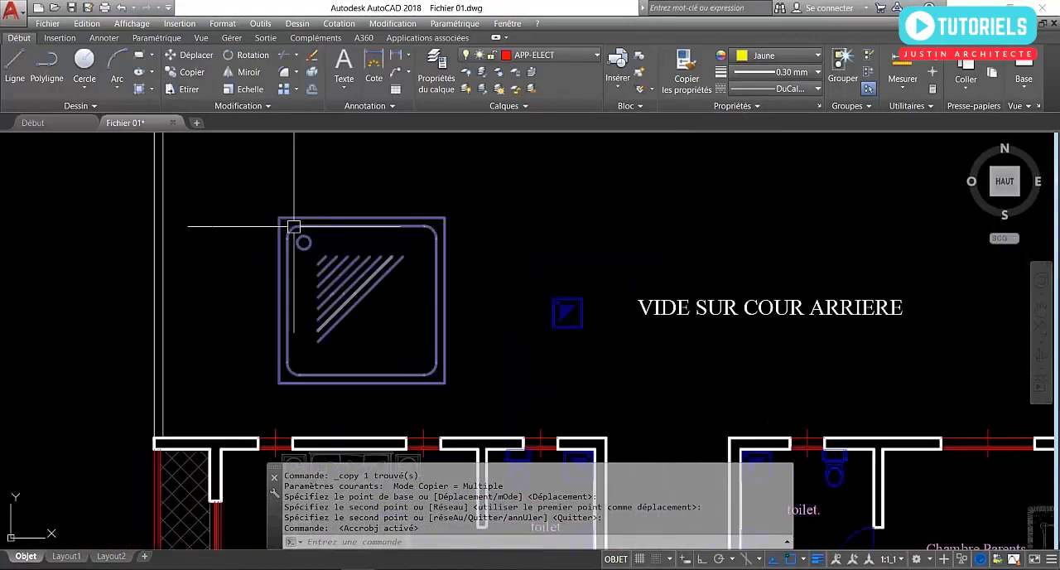
click(617, 354)
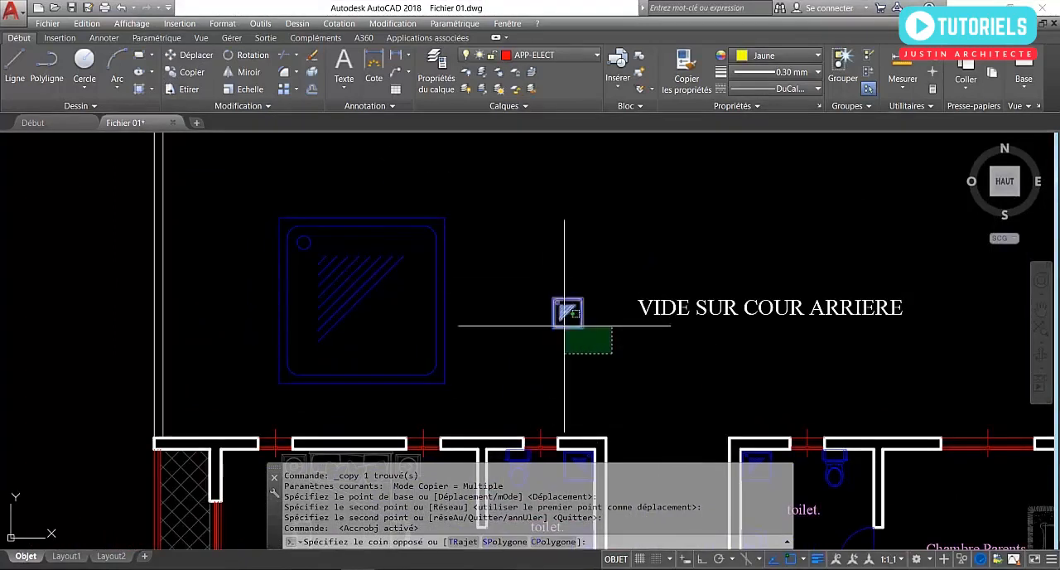
middle_drag(400, 353, 471, 353)
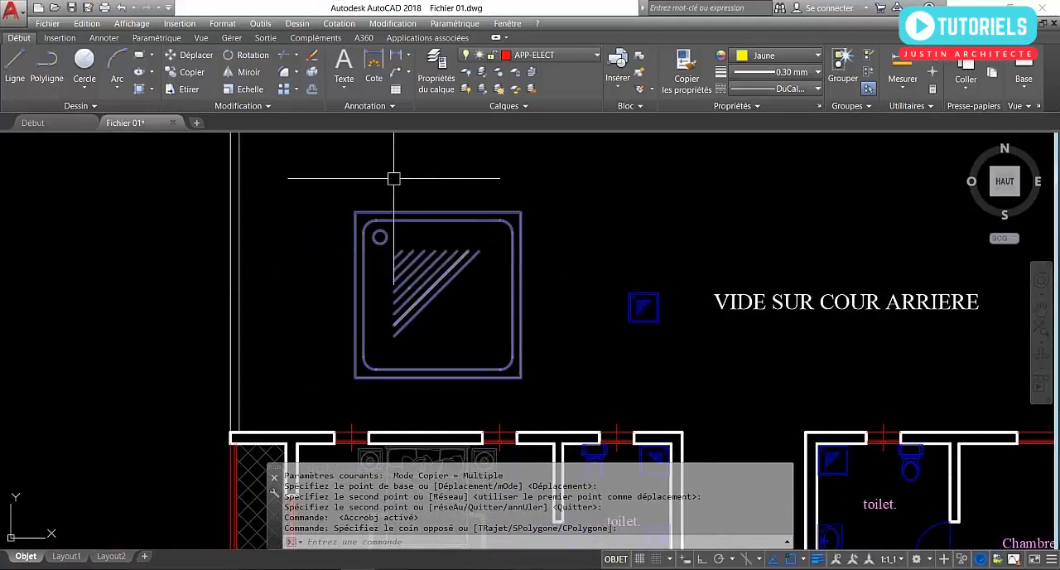
Measure the small shower tray copy's width along its upper edge with a linear dimension, without placing the dimension.
scroll(372, 198, up, 2)
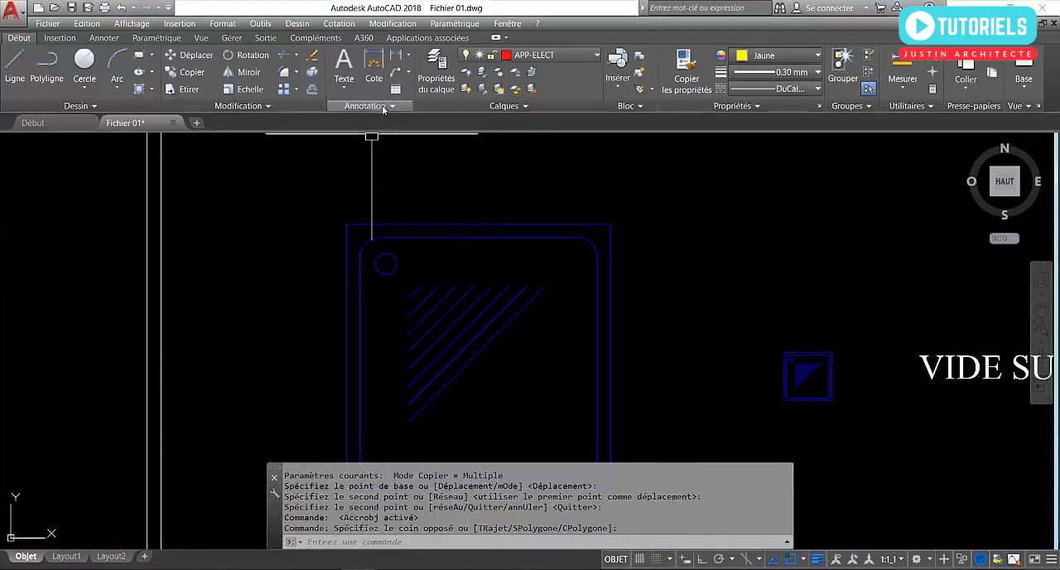
click(391, 54)
scroll(813, 349, up, 6)
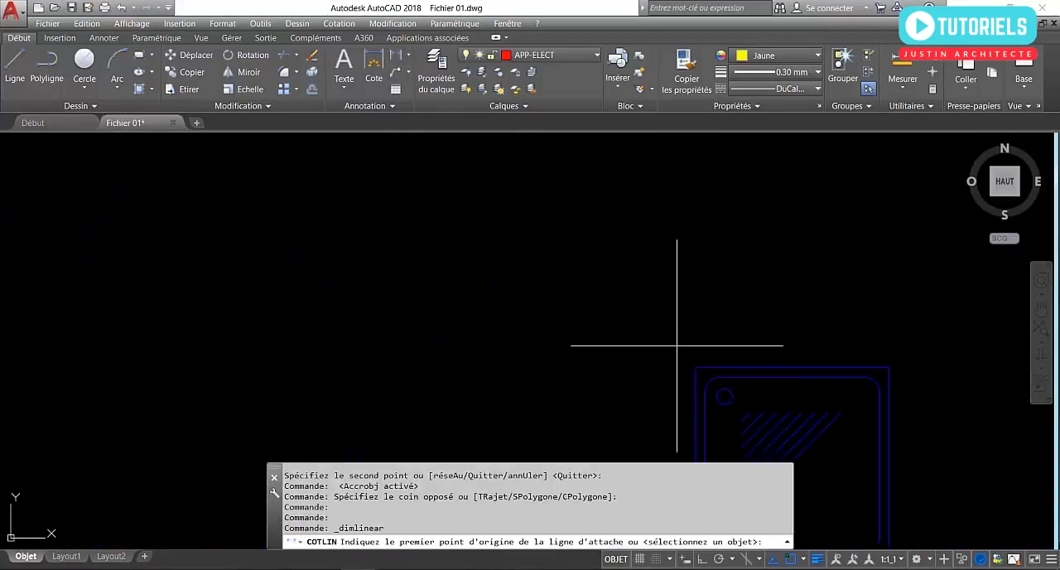
click(696, 368)
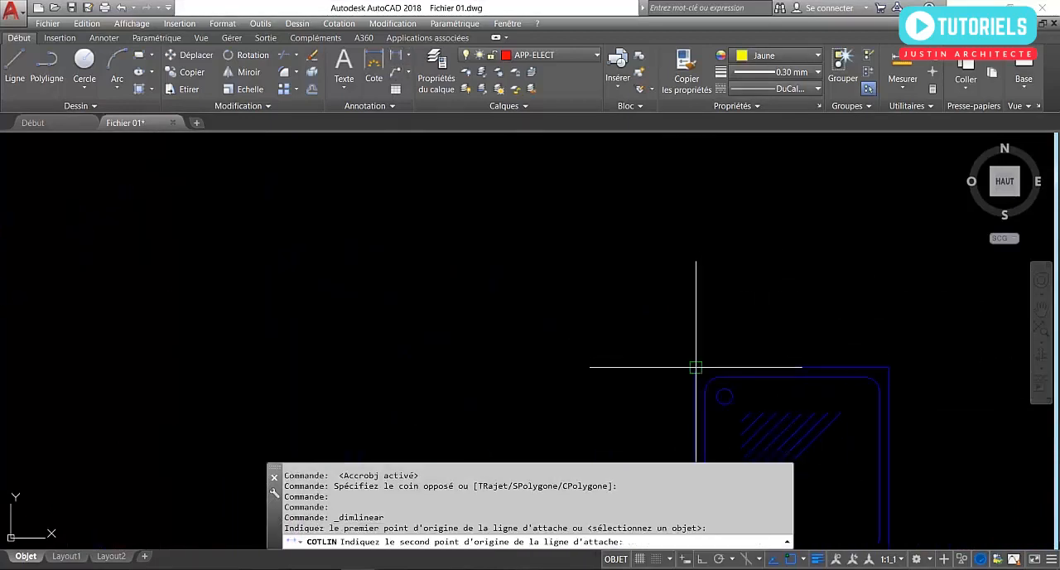
click(889, 368)
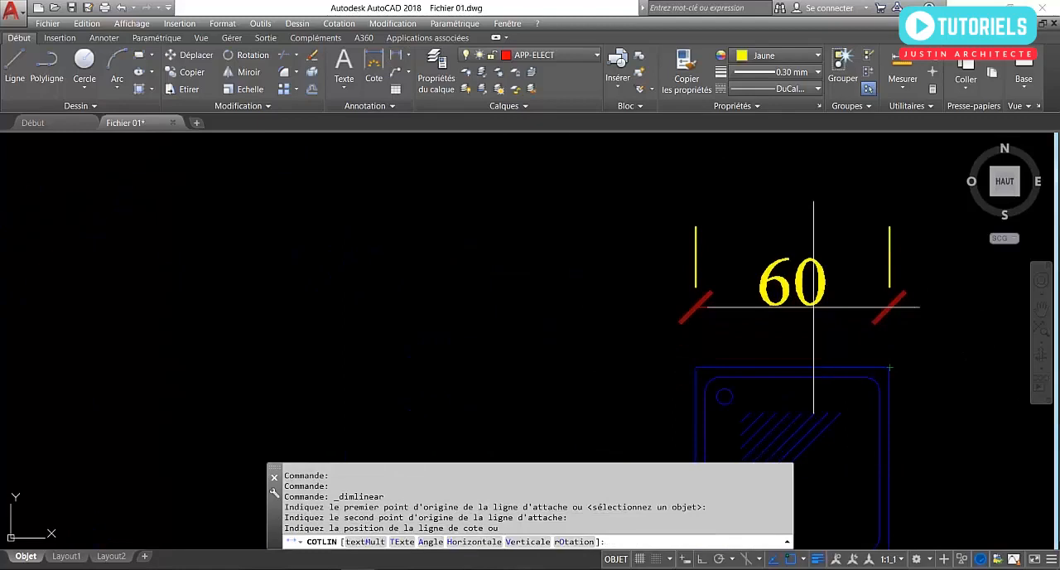
key(Escape)
Measure the enlarged shower tray's width along its upper edge with a linear dimension, without placing the dimension.
scroll(813, 306, down, 4)
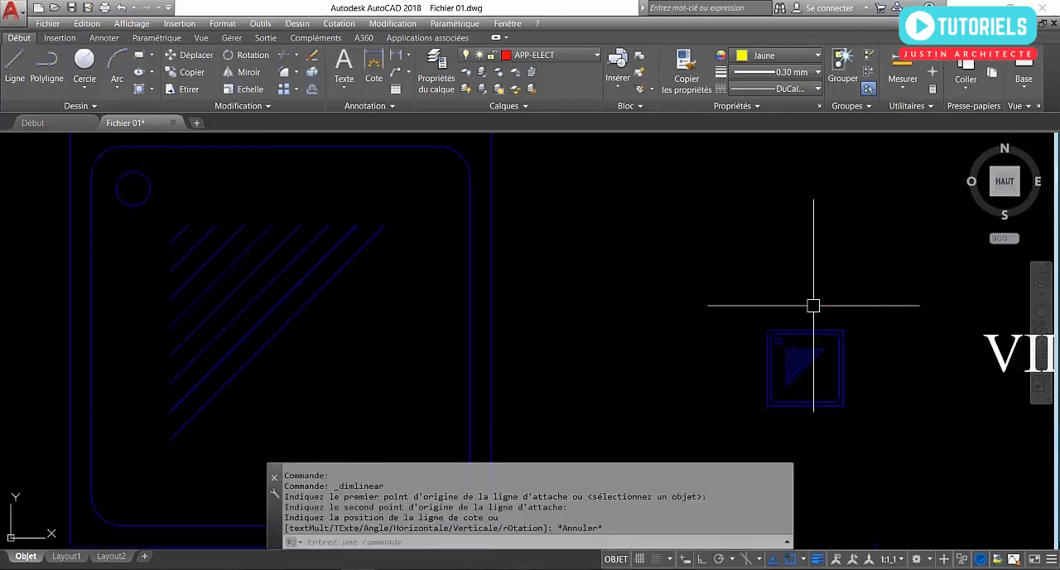
scroll(759, 315, down, 2)
scroll(609, 303, down, 2)
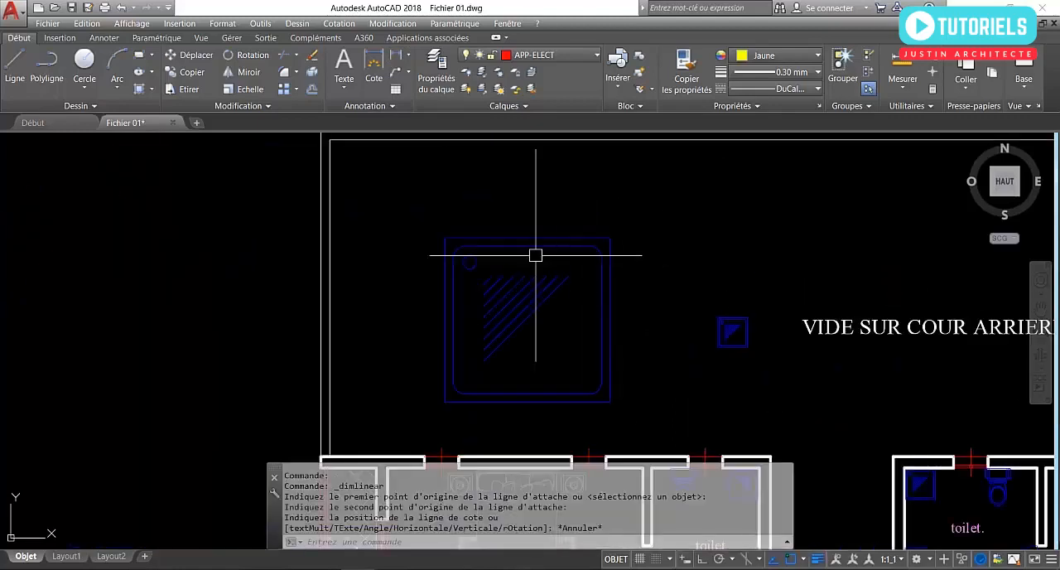
scroll(464, 231, up, 3)
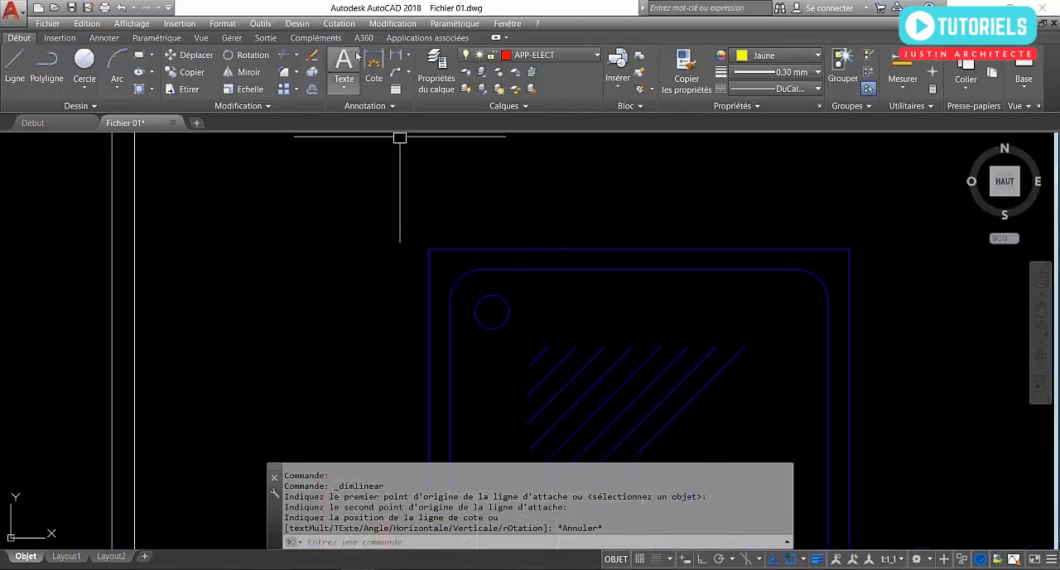
click(384, 64)
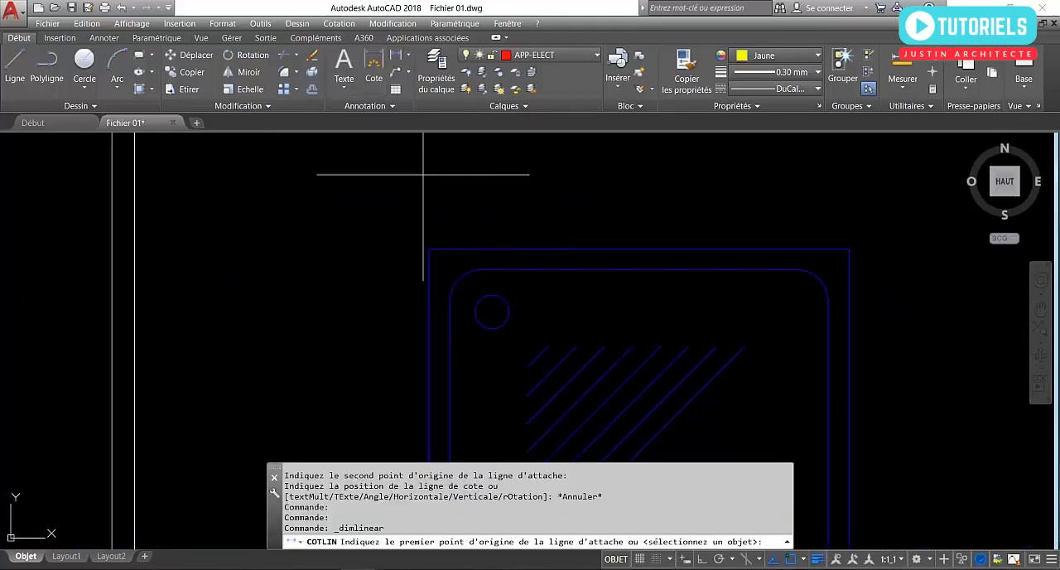
click(430, 248)
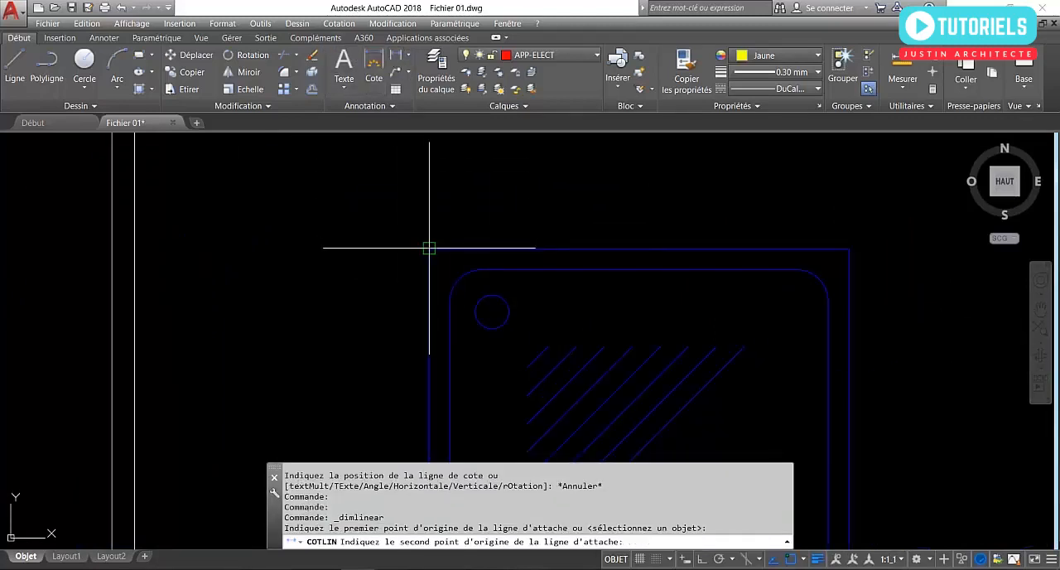
click(849, 247)
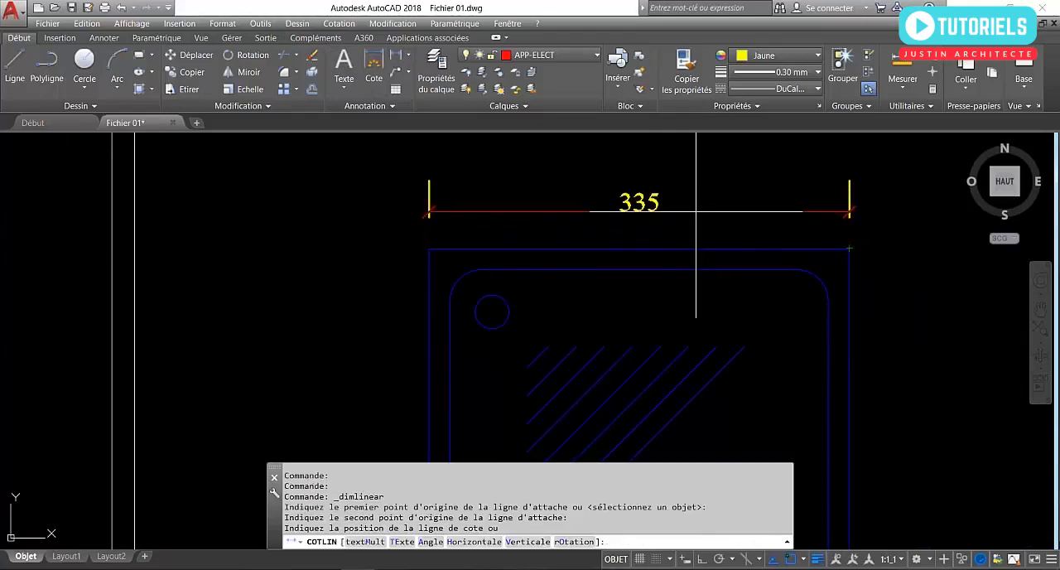
scroll(630, 220, down, 5)
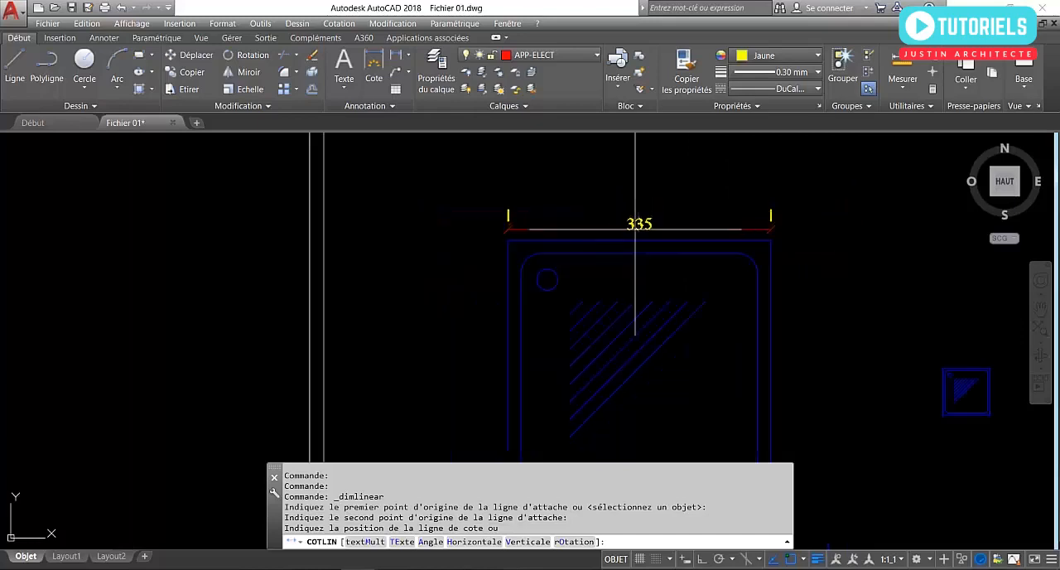
scroll(650, 212, up, 2)
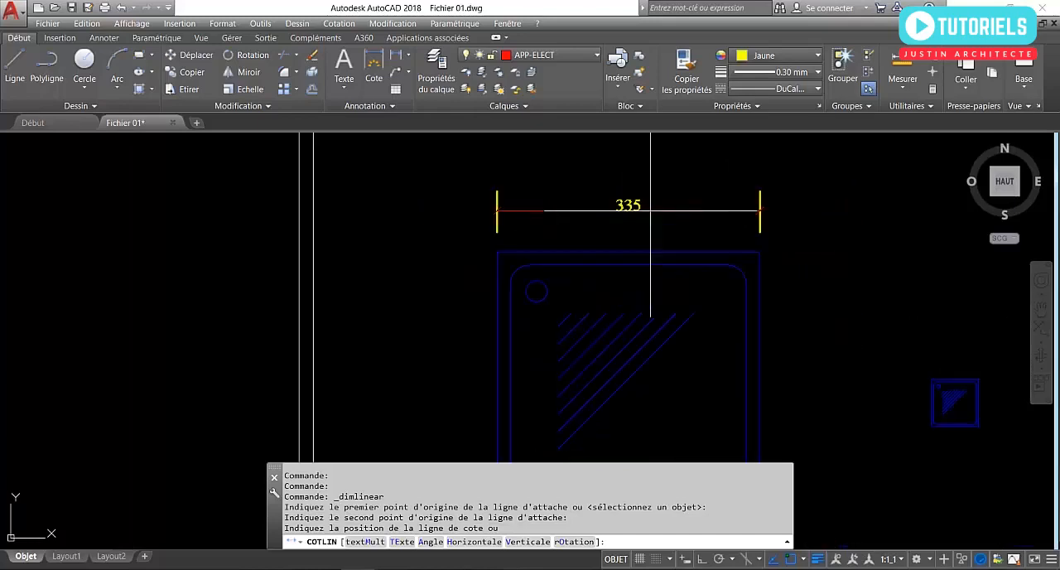
key(Escape)
Scale the enlarged shower tray from its upper-left corner by reference, using its upper edge as reference length and 60 as new length.
scroll(580, 232, down, 3)
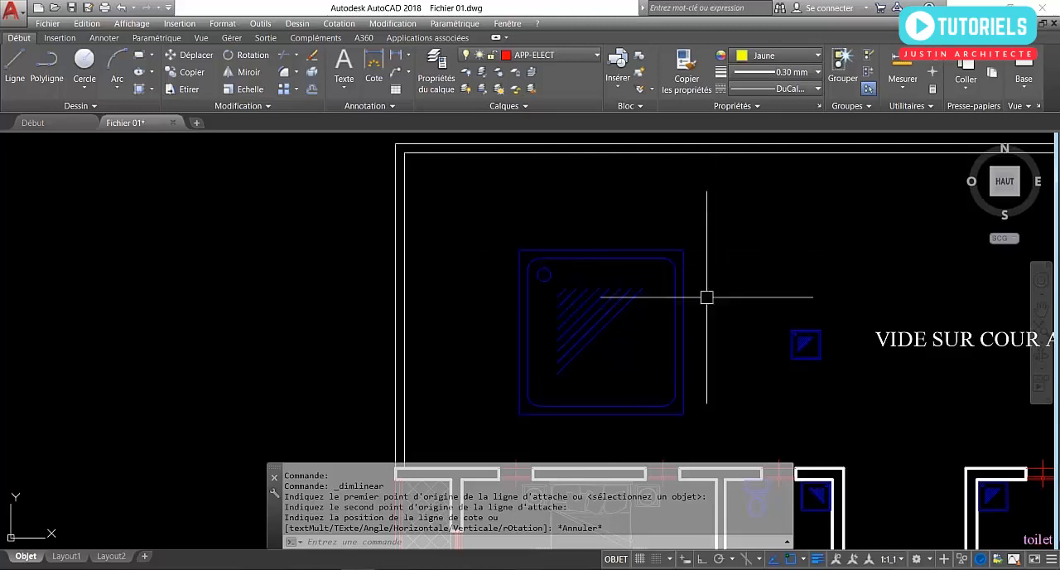
click(613, 310)
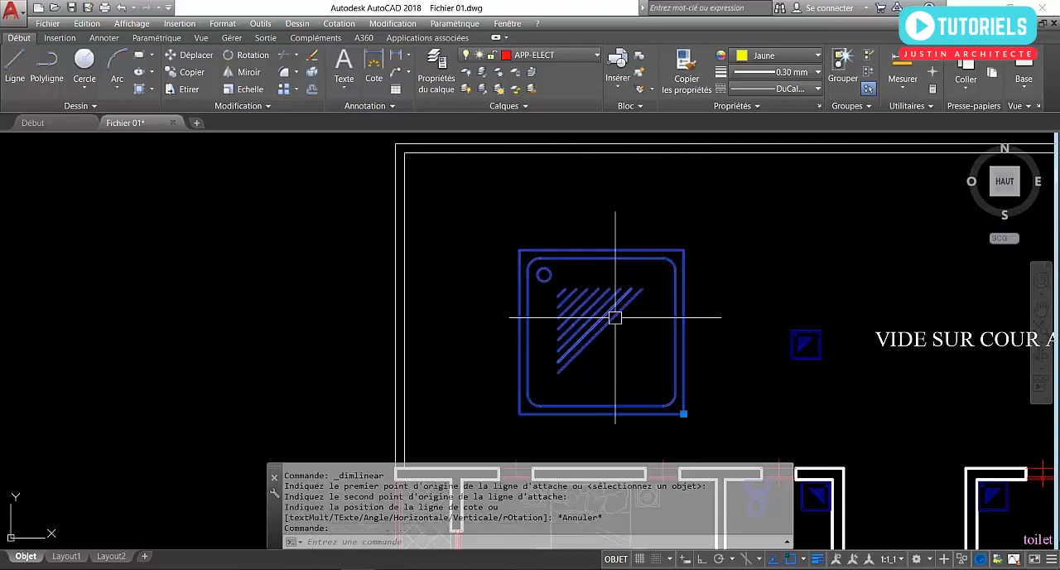
click(235, 91)
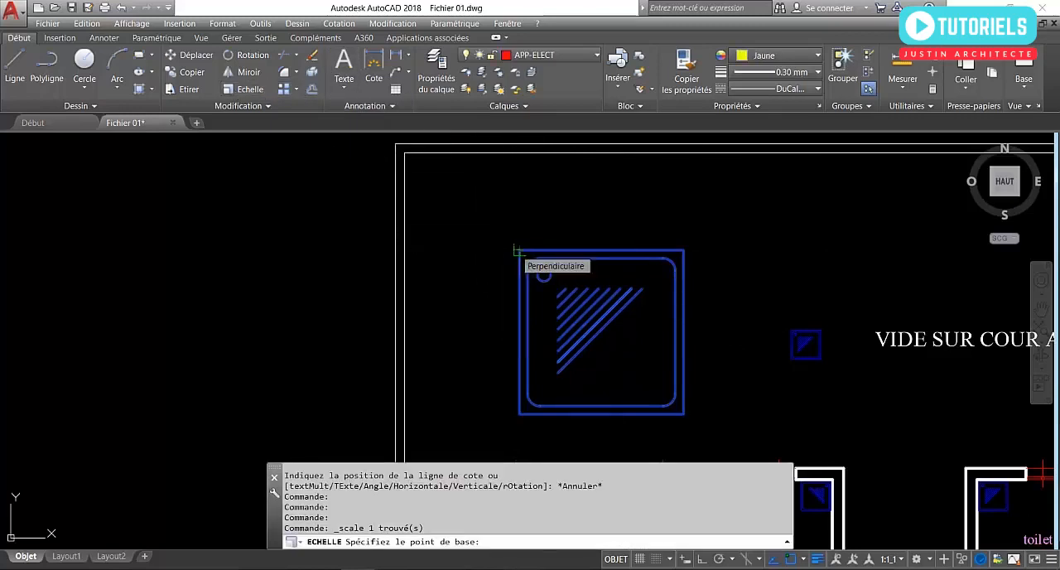
click(520, 249)
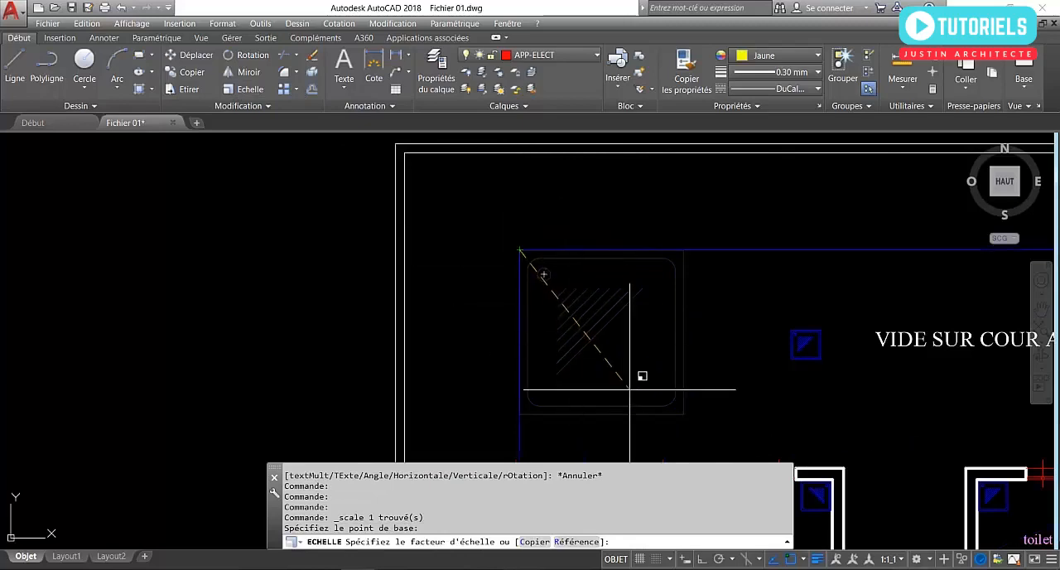
scroll(489, 253, down, 5)
scroll(493, 291, up, 5)
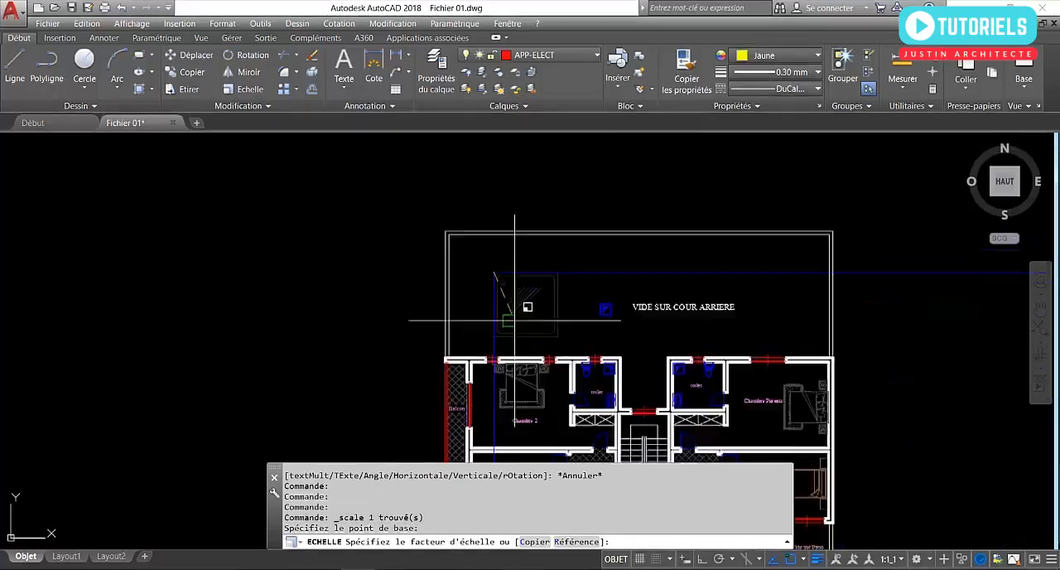
scroll(459, 196, down, 3)
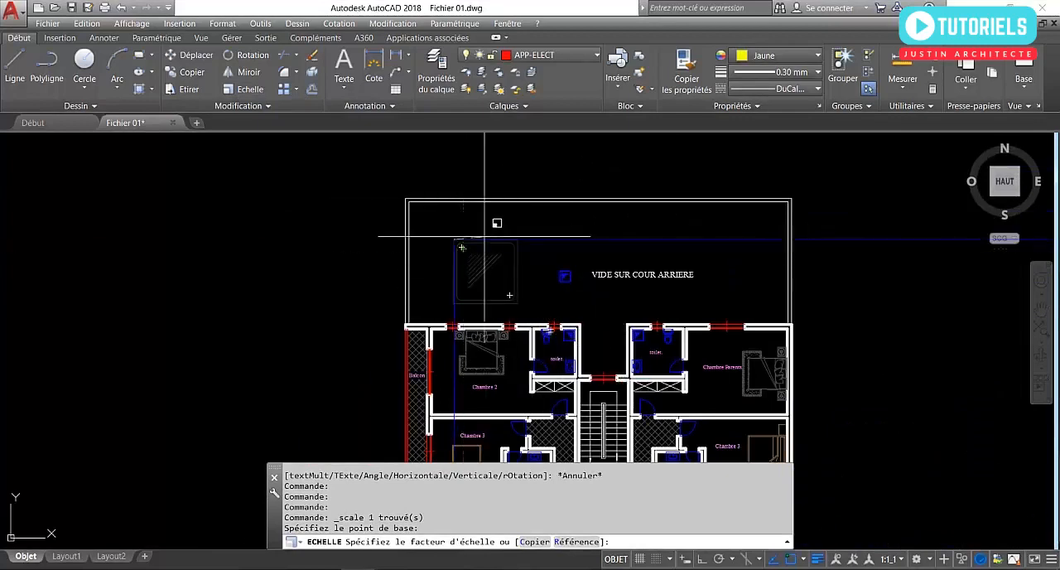
scroll(453, 240, up, 3)
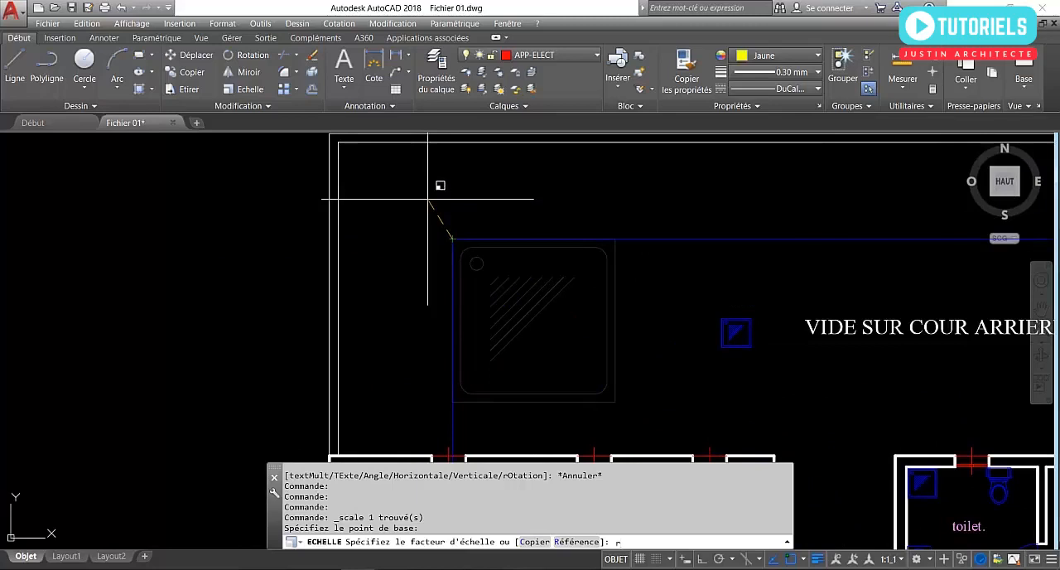
key(Return)
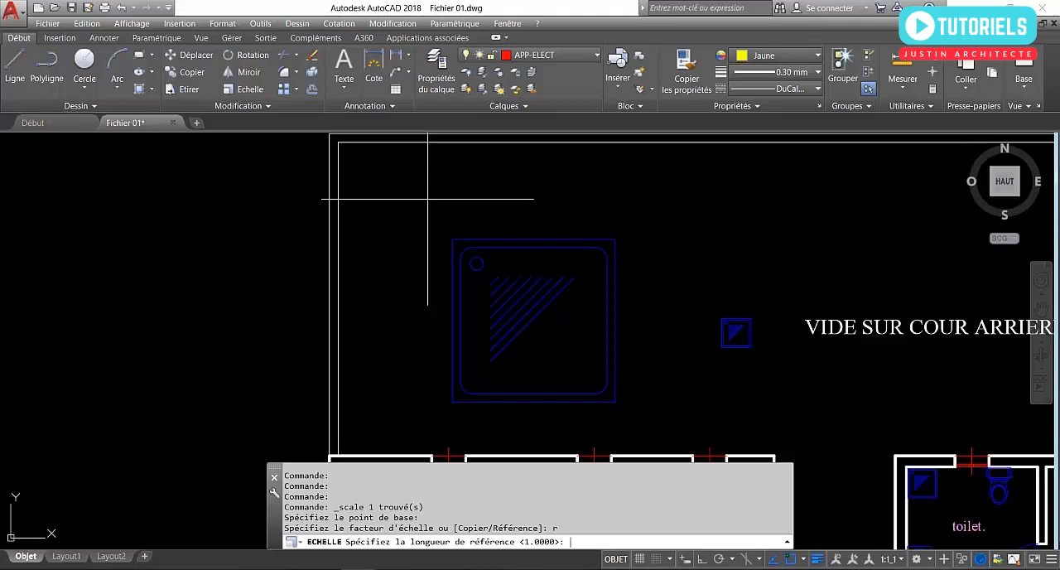
click(452, 239)
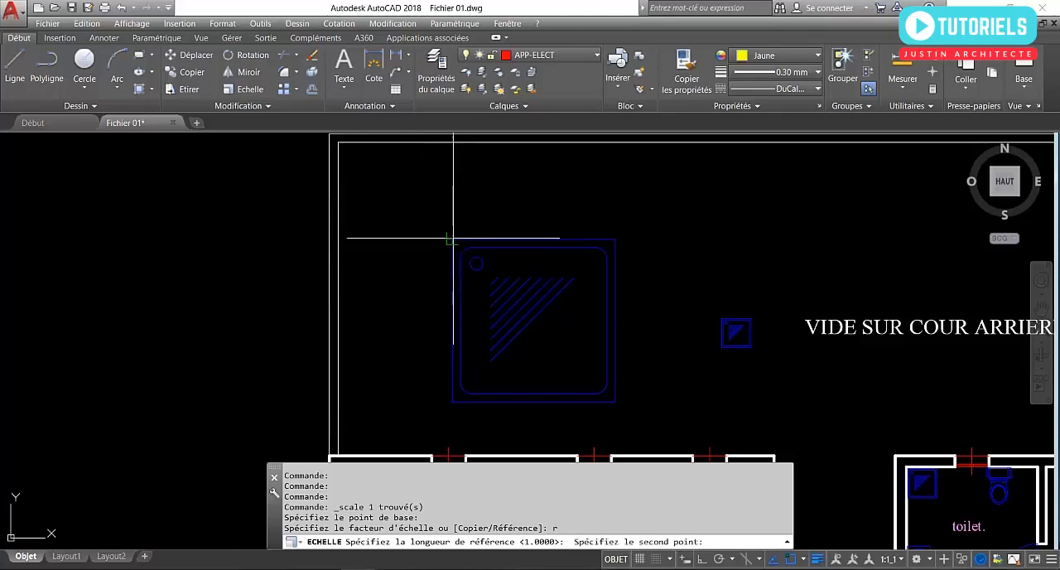
click(614, 239)
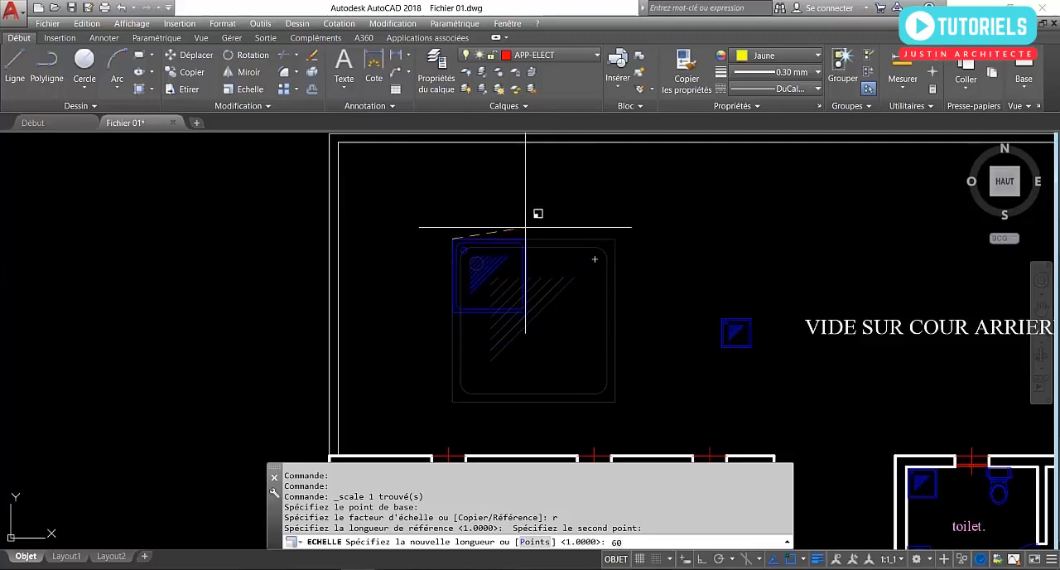
key(Return)
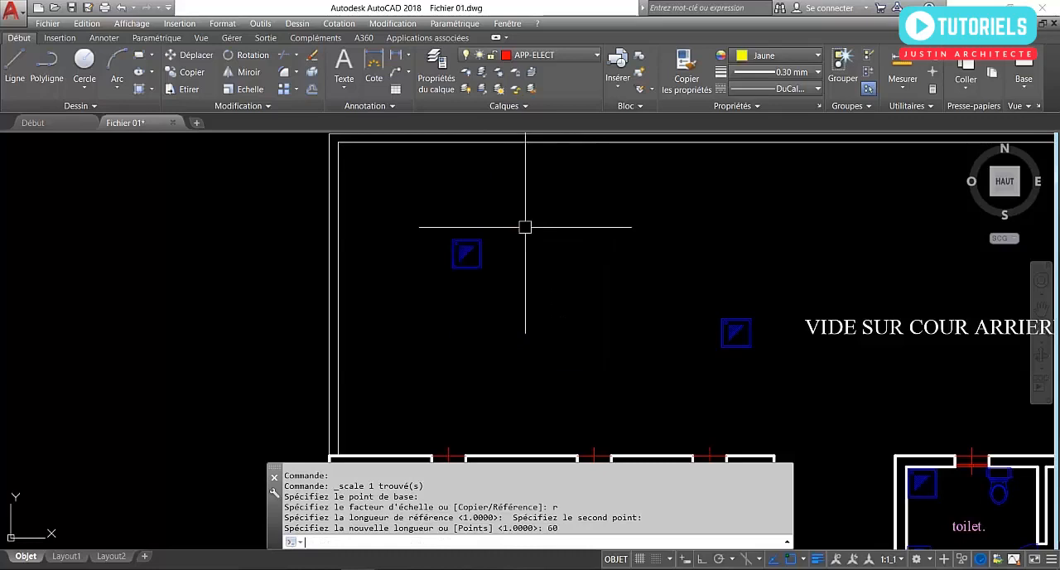
Measure the rescaled shower tray's width along its upper edge with a linear dimension, without placing the dimension.
click(396, 56)
scroll(437, 211, up, 6)
click(529, 391)
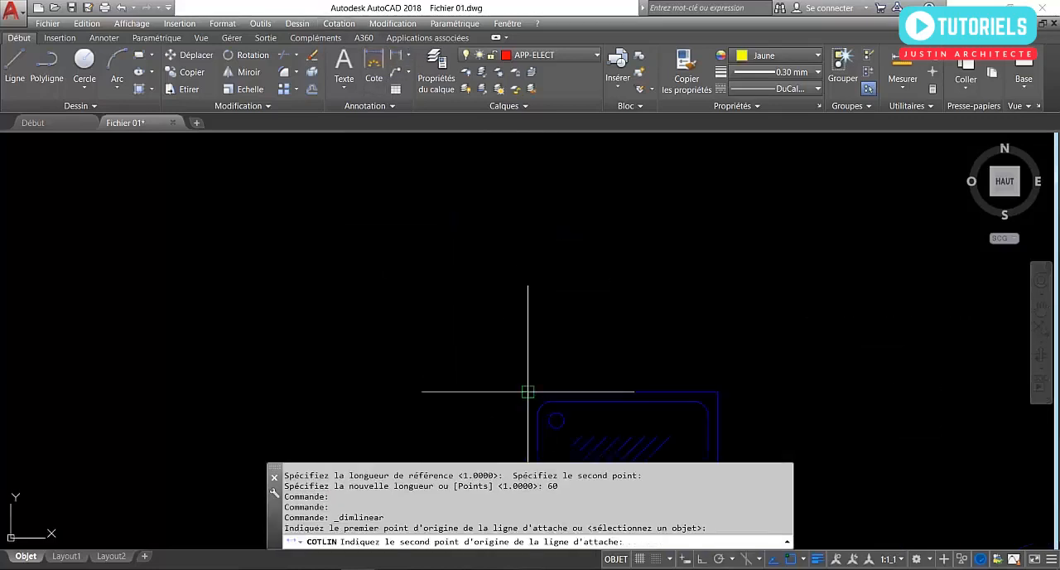
click(718, 391)
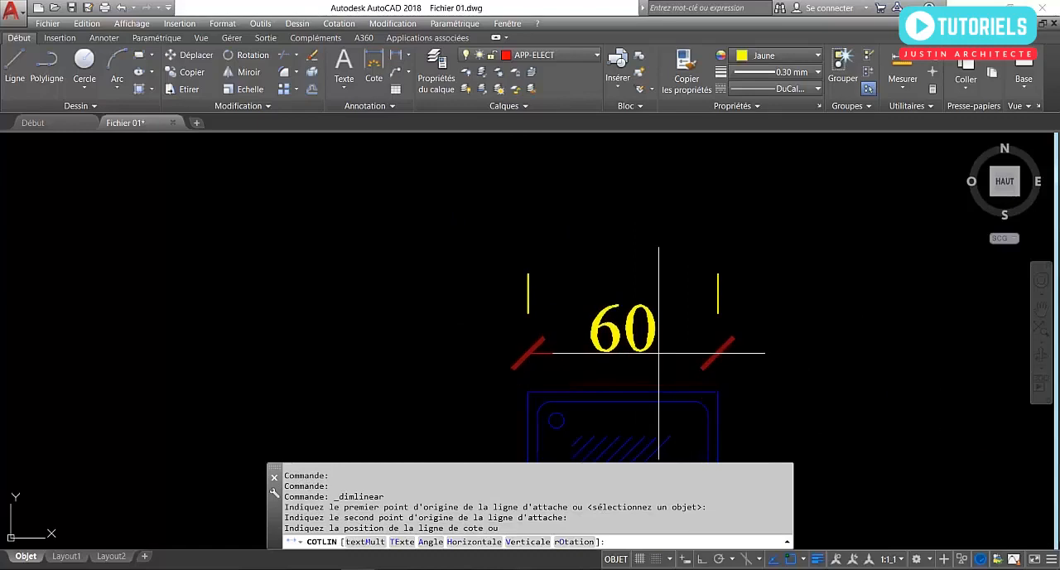
key(Escape)
scroll(659, 353, down, 5)
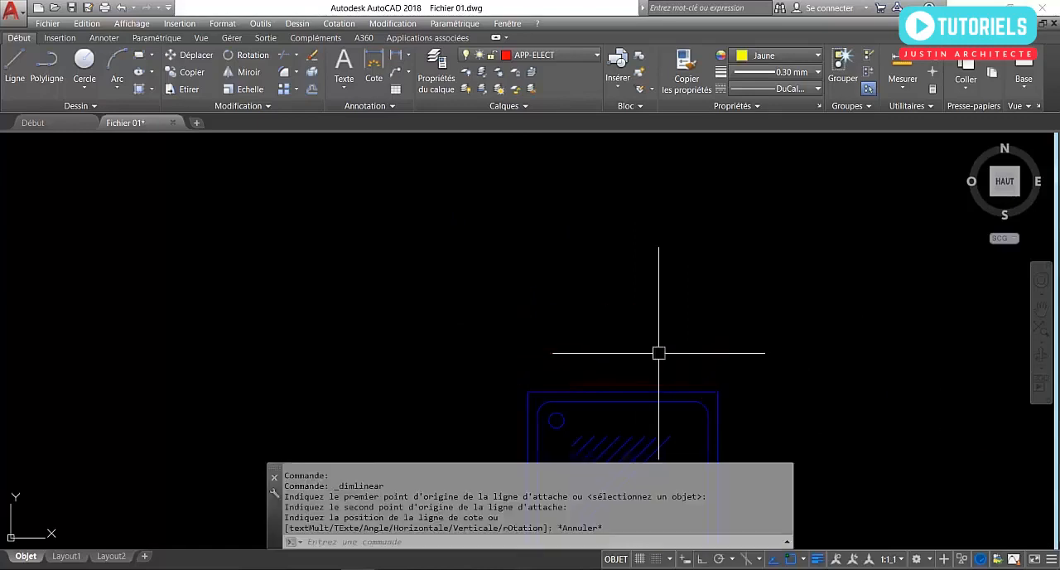
Turn object snap off and enlarge the rescaled shower tray freehand about its centre with the Scale command.
mouse_move(485, 360)
middle_down()
mouse_move(395, 317)
mouse_move(470, 386)
mouse_move(467, 355)
middle_up()
scroll(360, 315, down, 2)
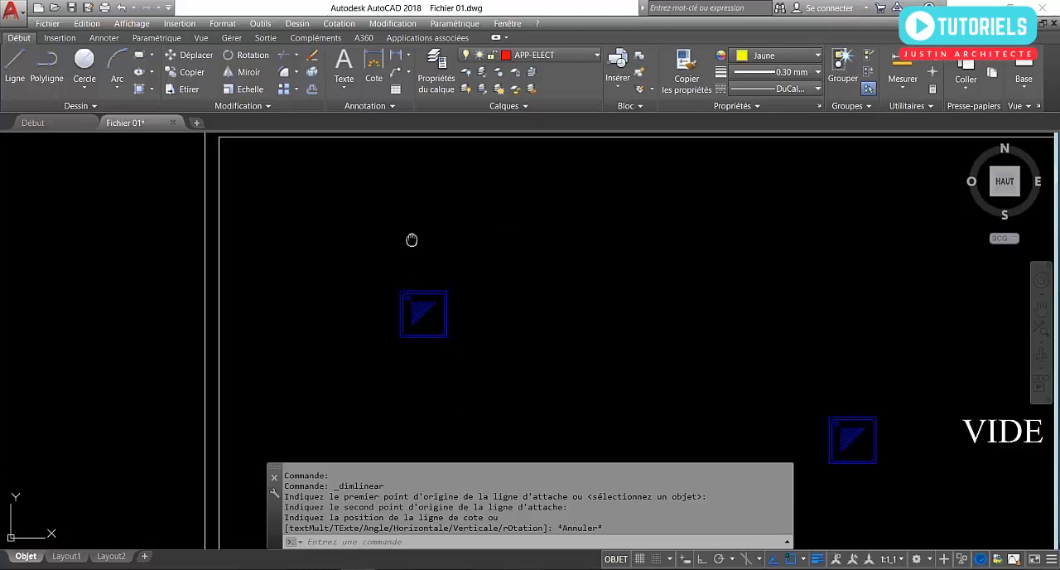
middle_drag(412, 240, 415, 247)
click(466, 322)
click(428, 301)
key(F3)
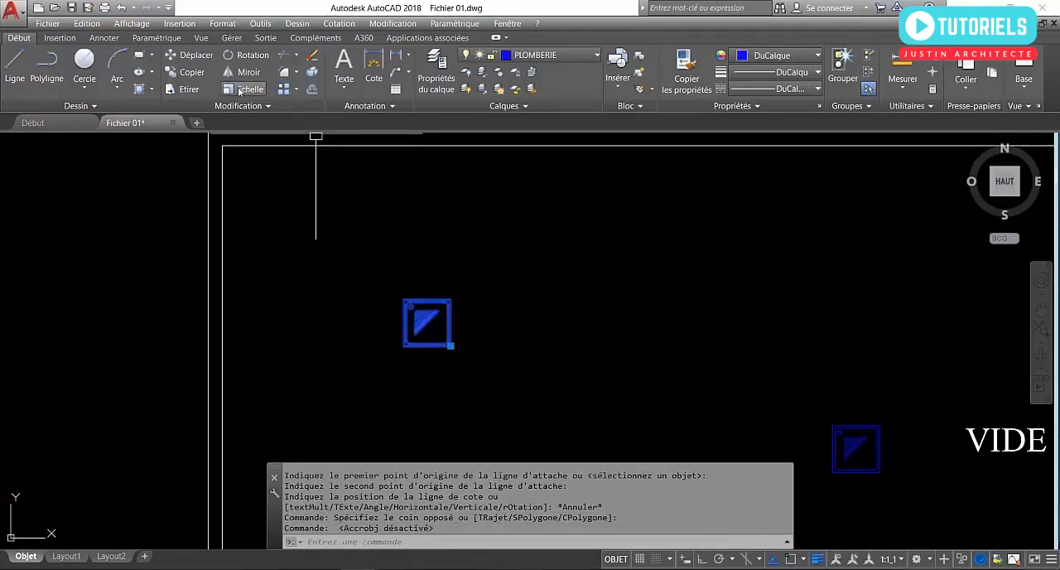
click(247, 88)
click(425, 322)
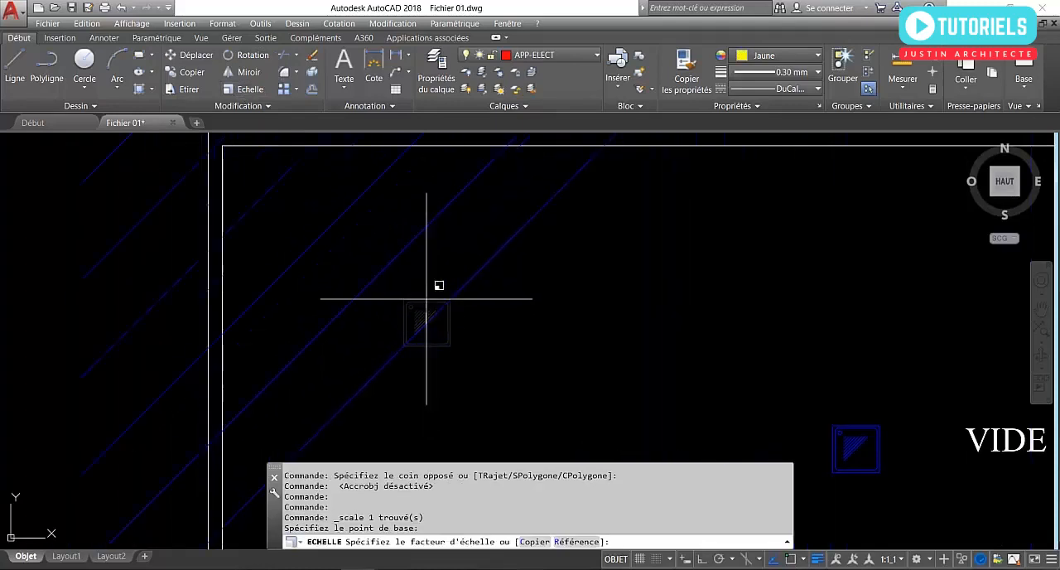
click(424, 321)
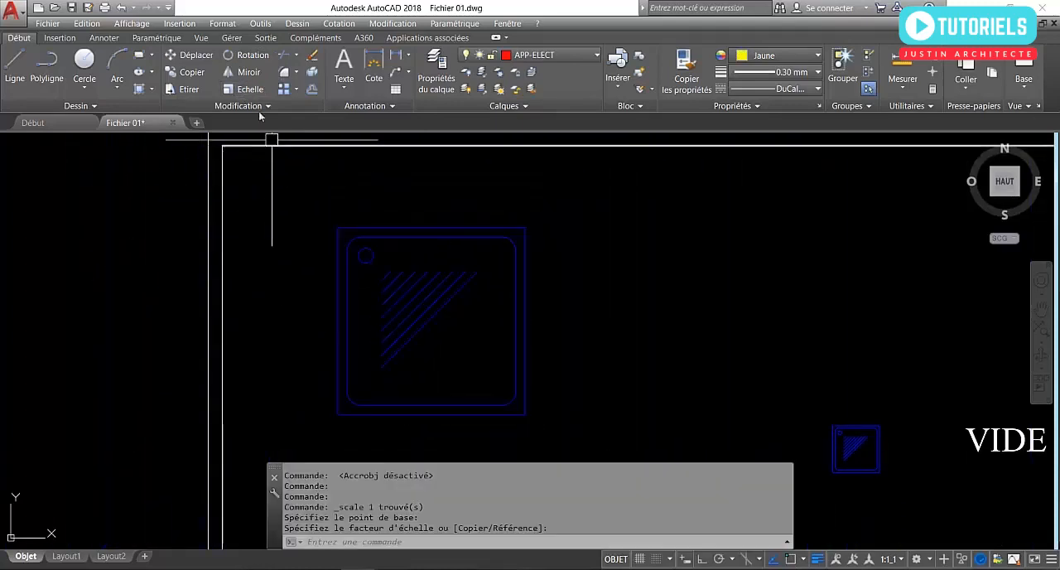
Rotate the enlarged shower tray counterclockwise about its centre to a freehand angle, and turn object snap back on.
click(247, 54)
click(420, 308)
key(Return)
click(425, 319)
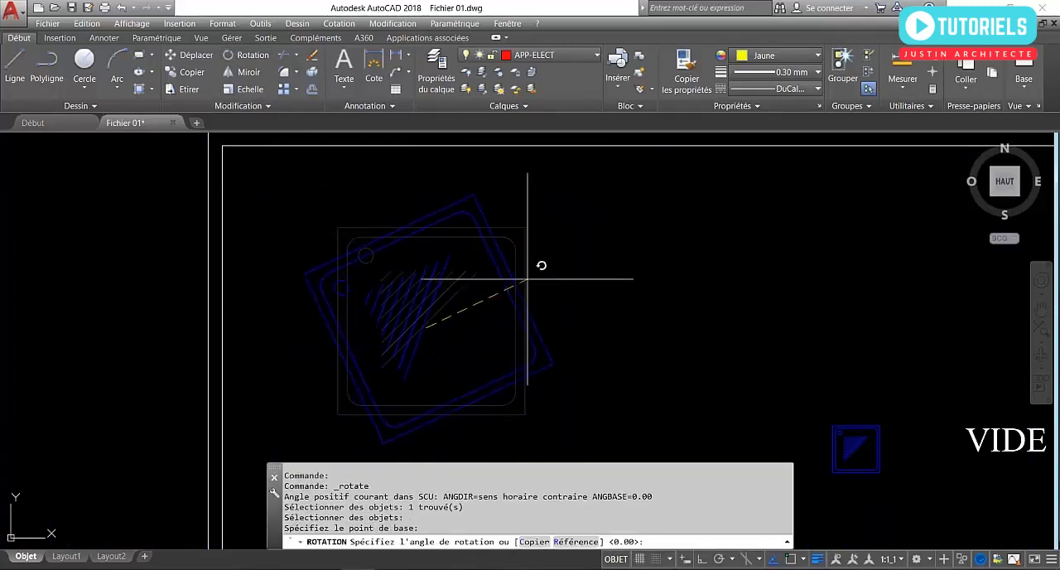
click(576, 227)
scroll(429, 246, down, 5)
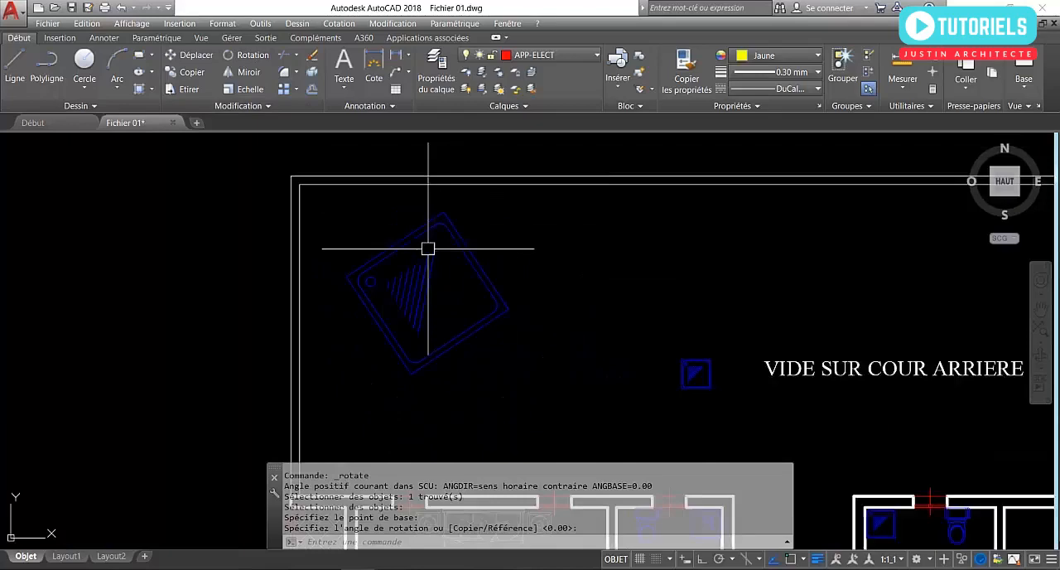
scroll(449, 295, up, 2)
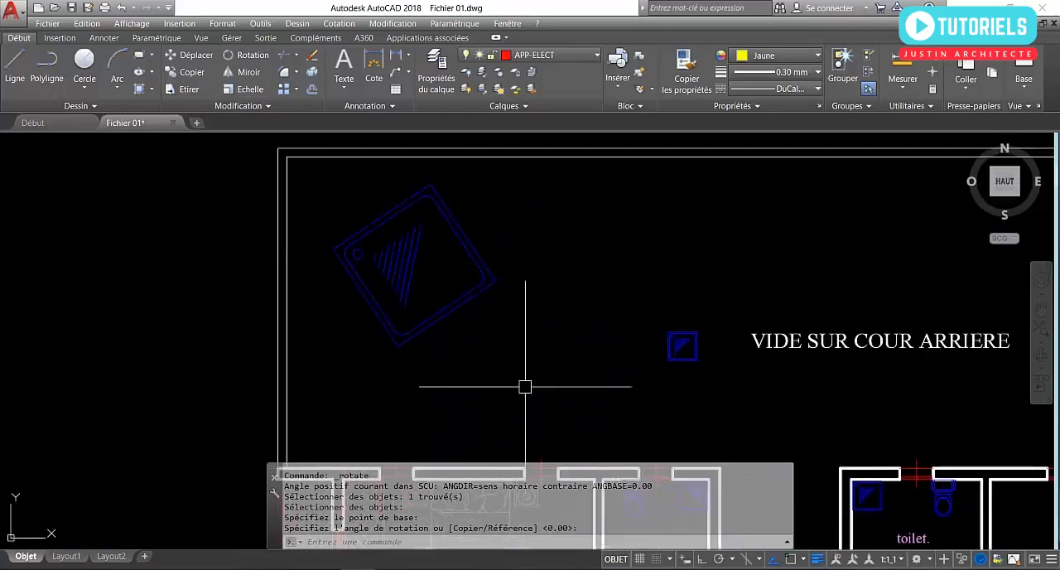
mouse_move(530, 381)
middle_down()
mouse_move(541, 372)
mouse_move(352, 368)
middle_up()
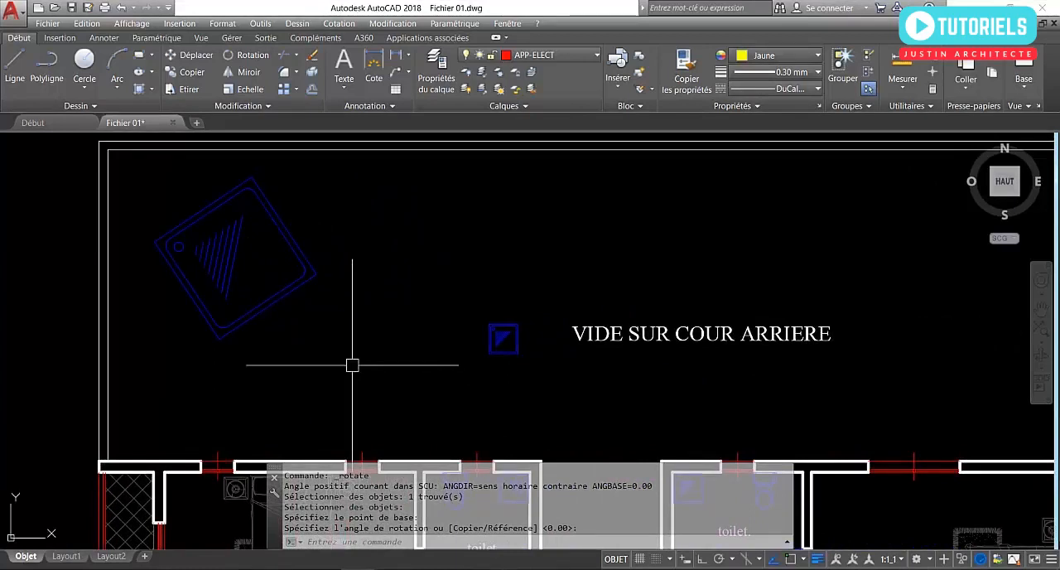
click(790, 560)
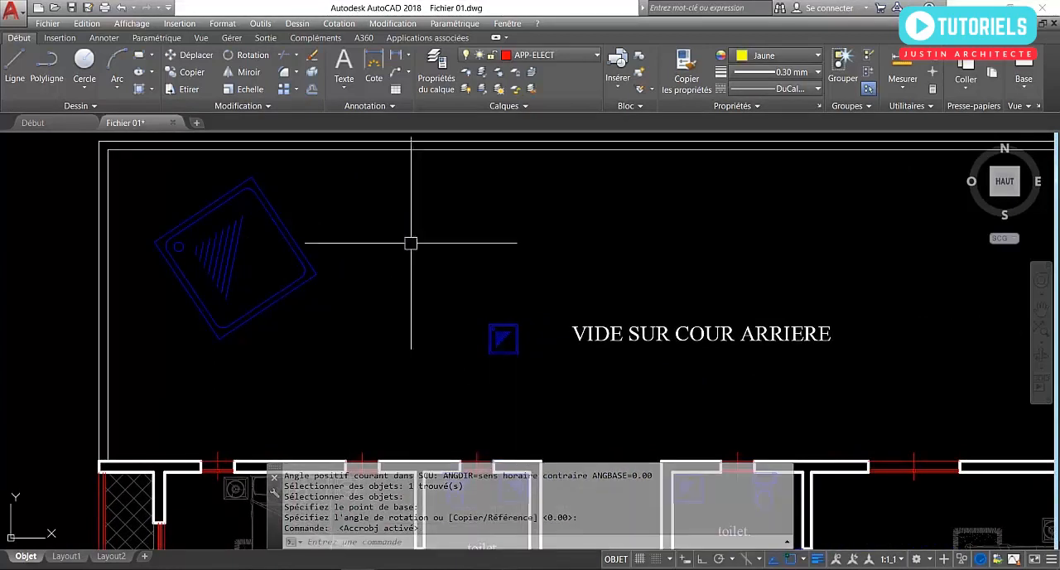
click(15, 64)
click(298, 388)
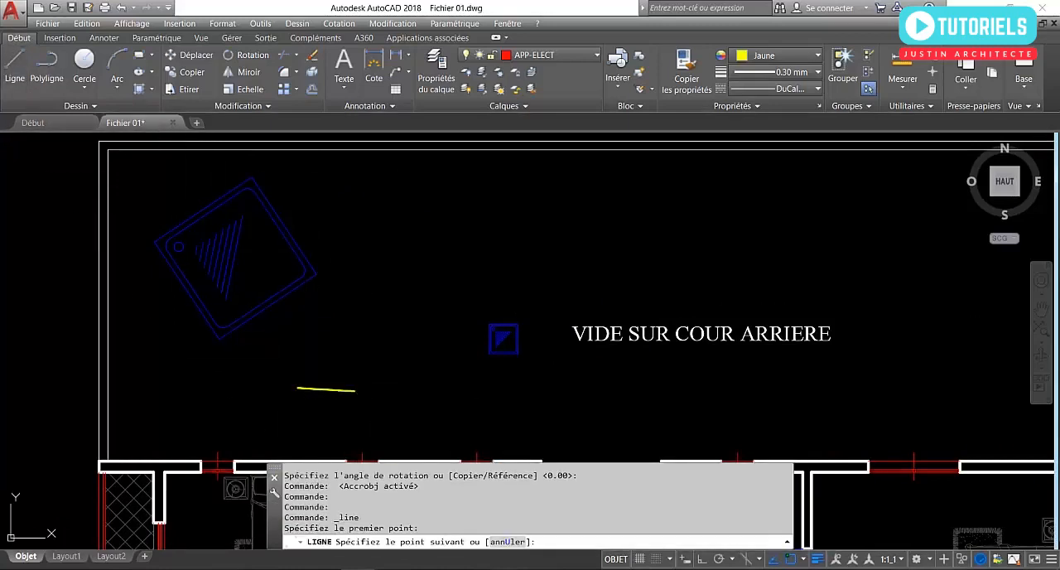
key(Escape)
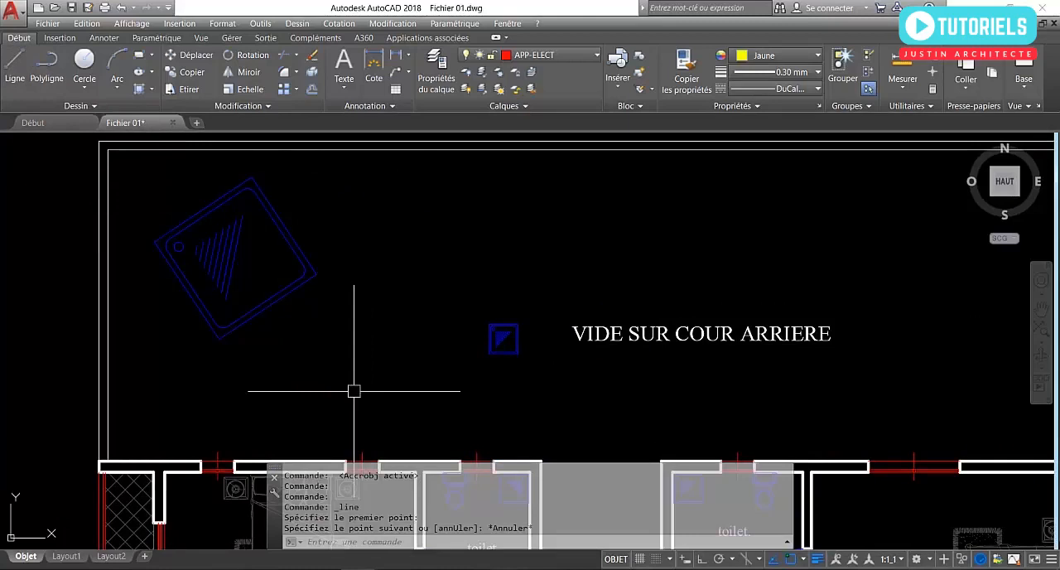
Draw a horizontal line 60 long in the courtyard below the rotated shower tray, with ortho mode on.
click(15, 64)
click(282, 382)
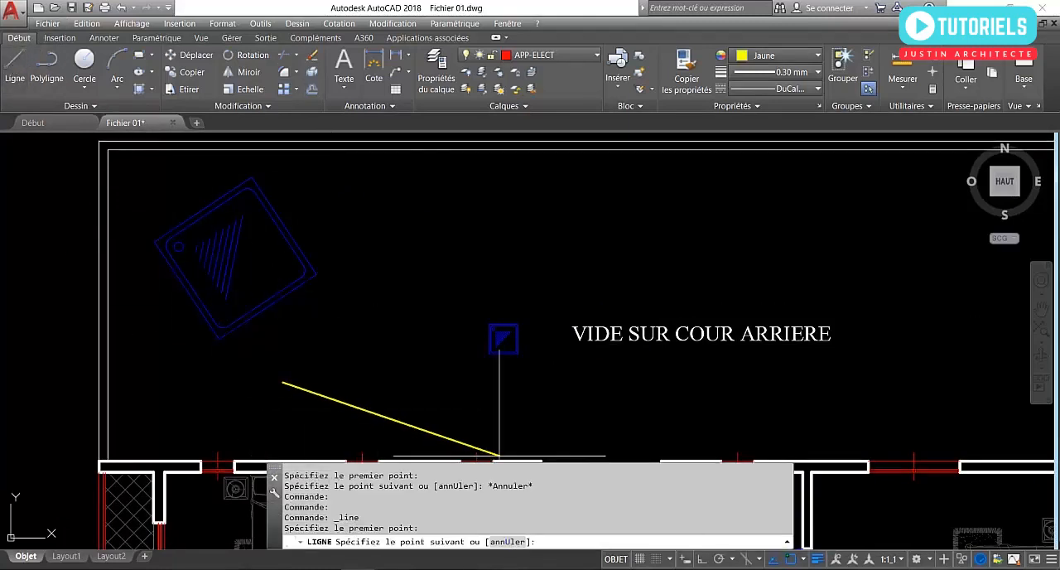
click(702, 559)
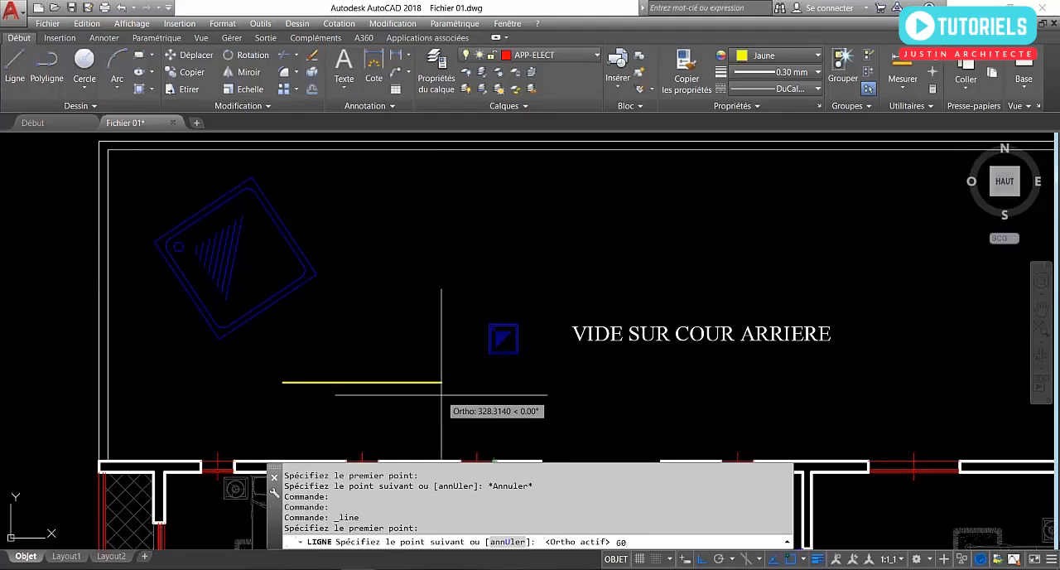
key(Return)
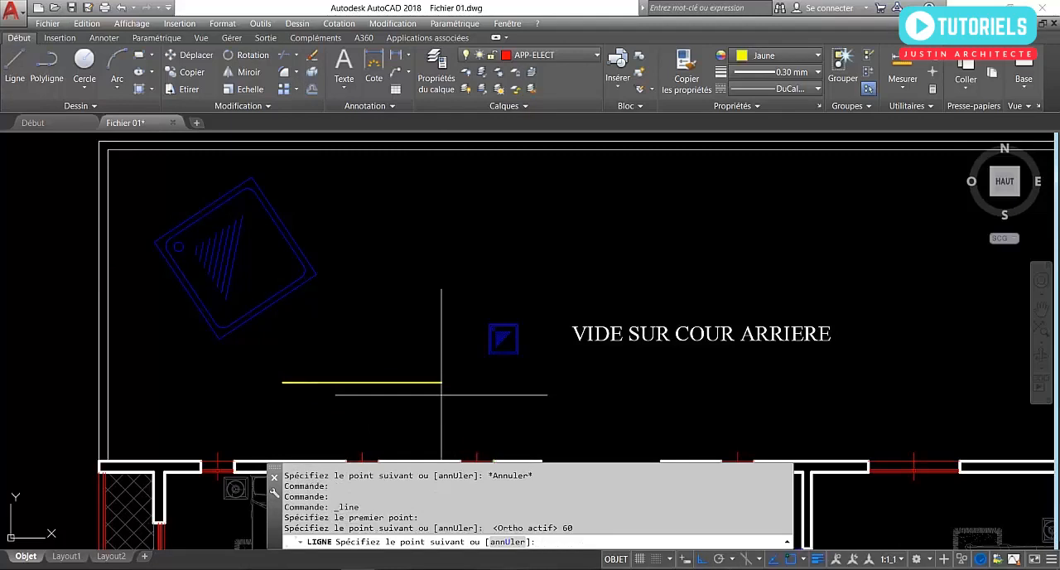
key(Return)
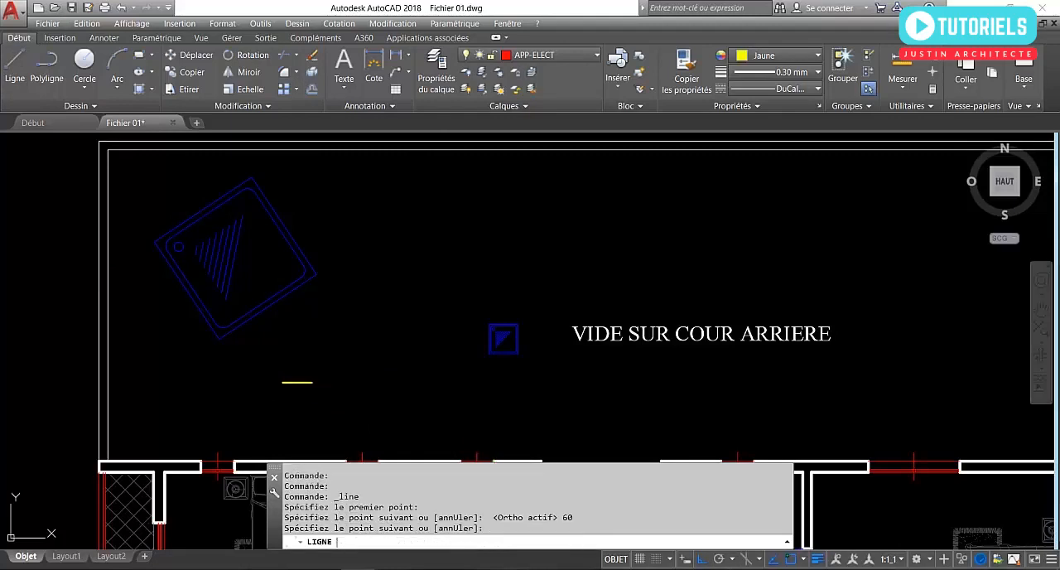
scroll(279, 378, up, 4)
middle_drag(279, 379, 300, 410)
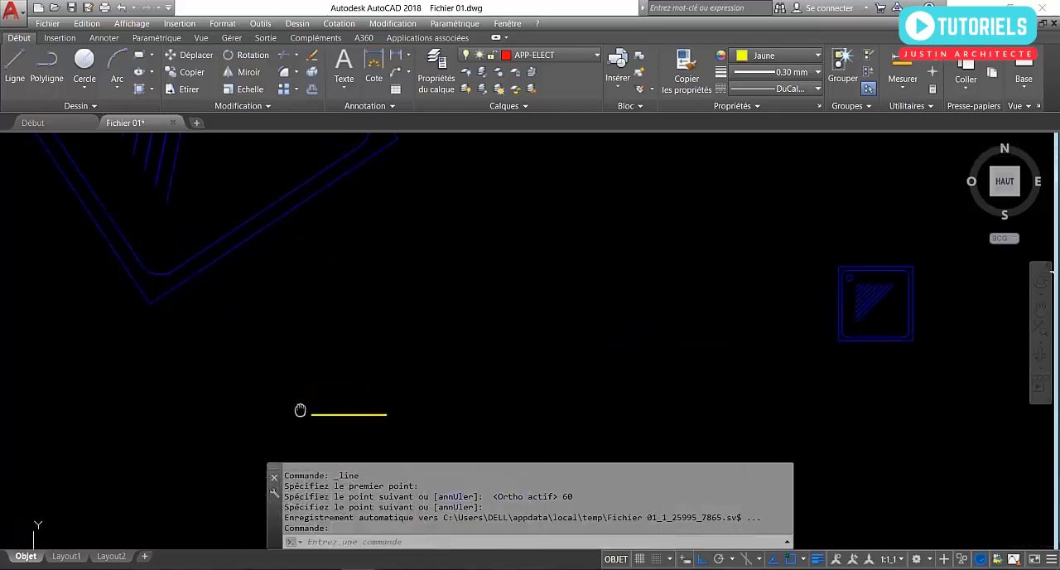
Start Align on the enlarged, rotated shower tray, taking the outer corner beside the drain as the first source point.
scroll(274, 398, down, 3)
scroll(203, 383, down, 2)
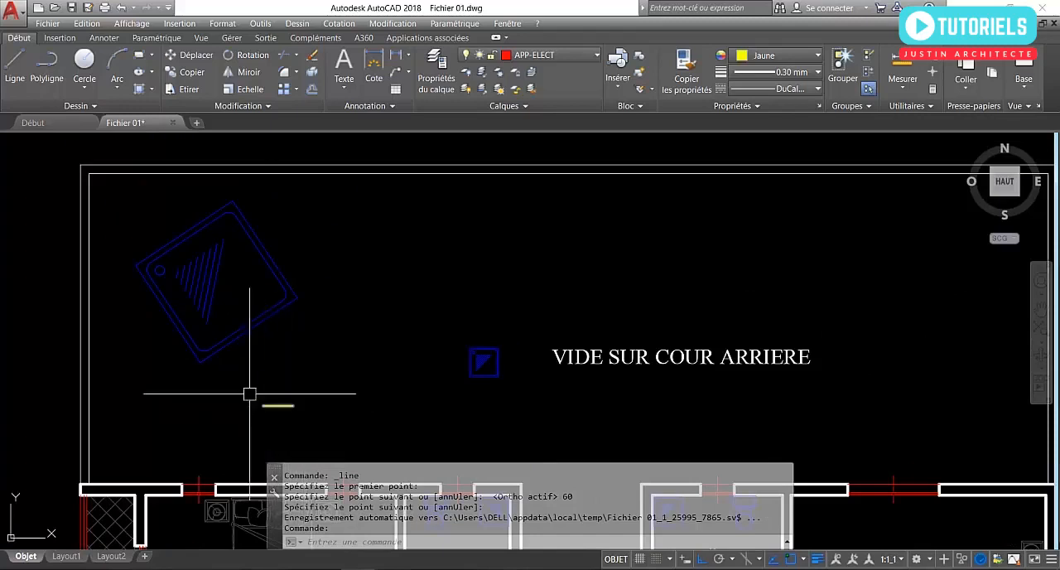
middle_drag(213, 329, 320, 344)
click(315, 340)
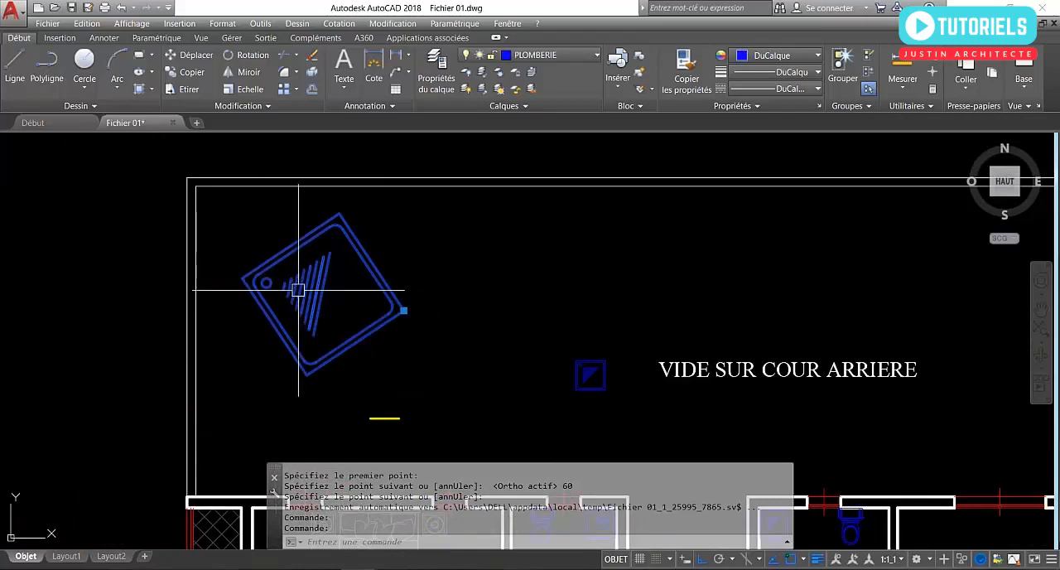
text(a)
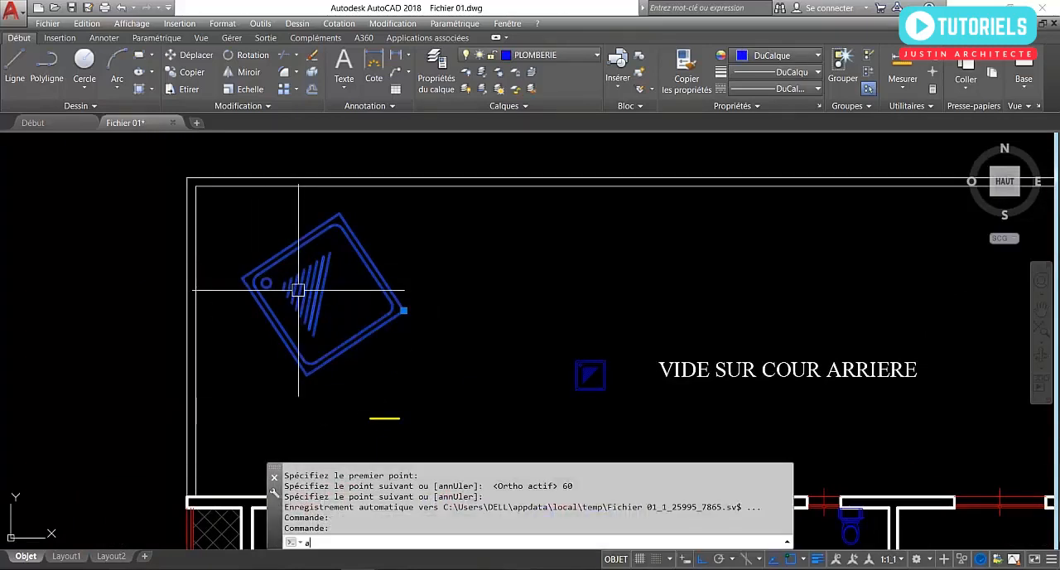
text(lg)
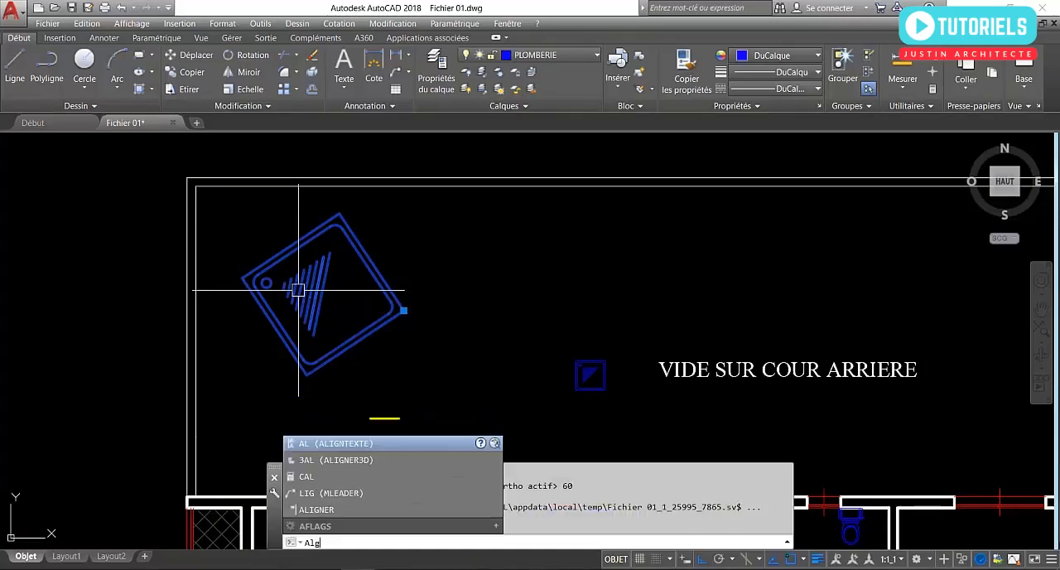
key(BackSpace)
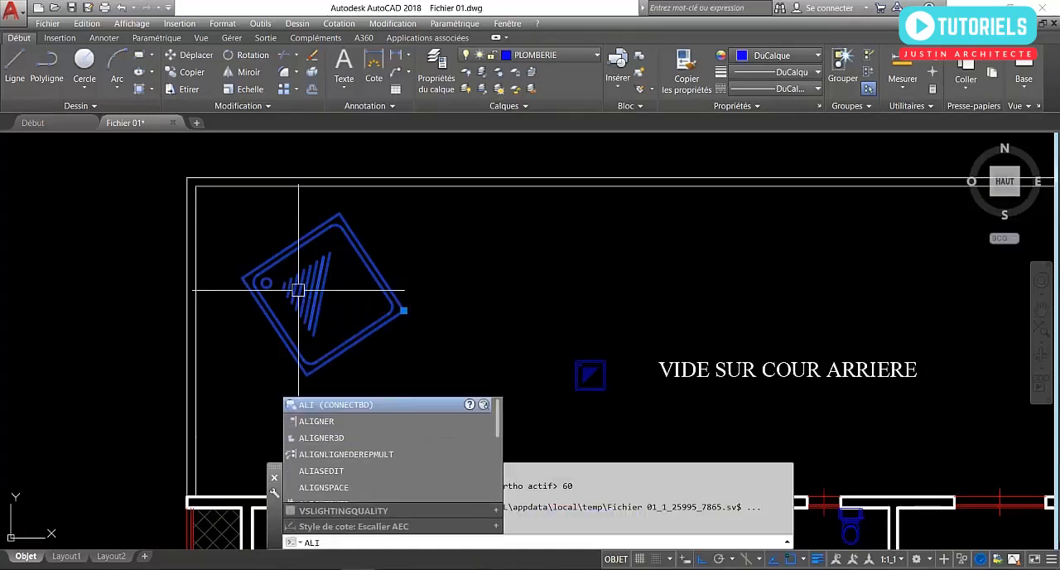
text(gn)
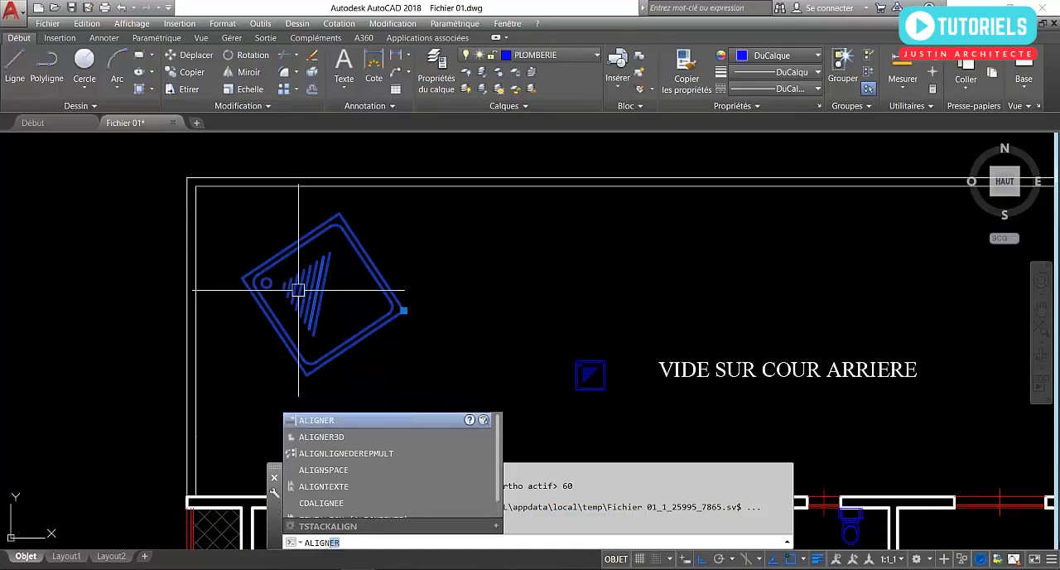
key(Return)
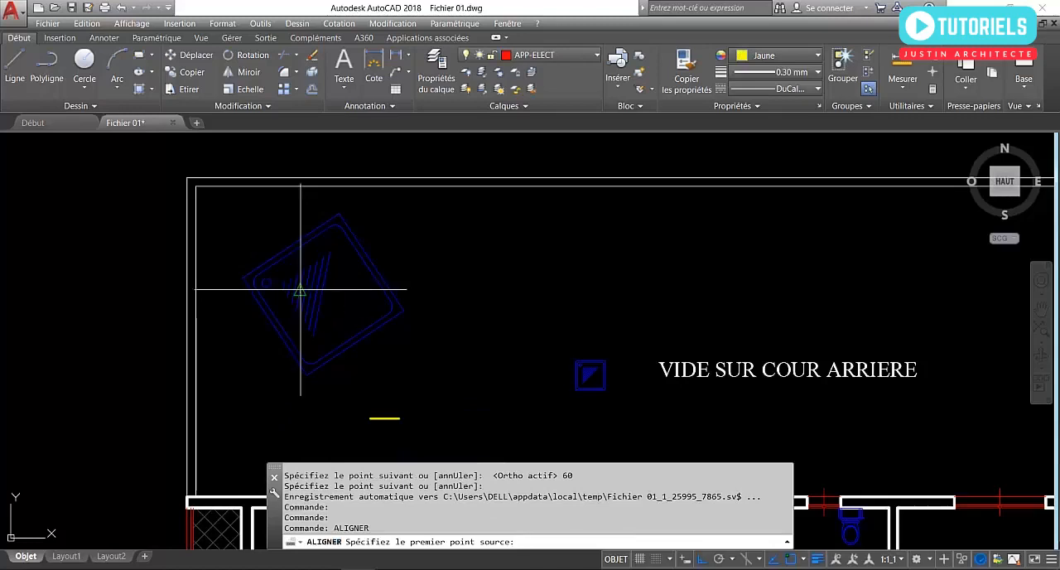
scroll(350, 368, up, 4)
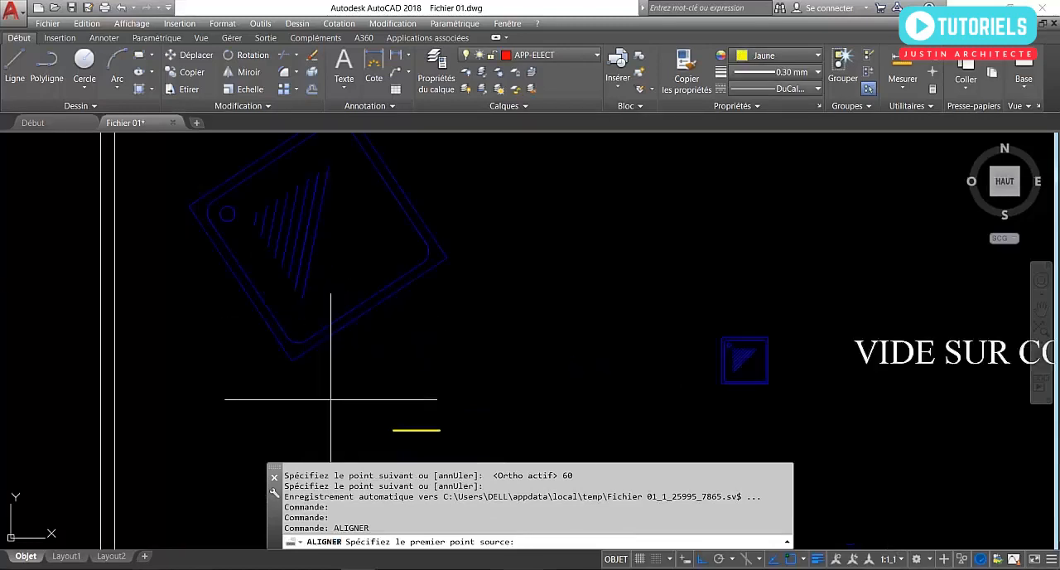
scroll(278, 370, down, 3)
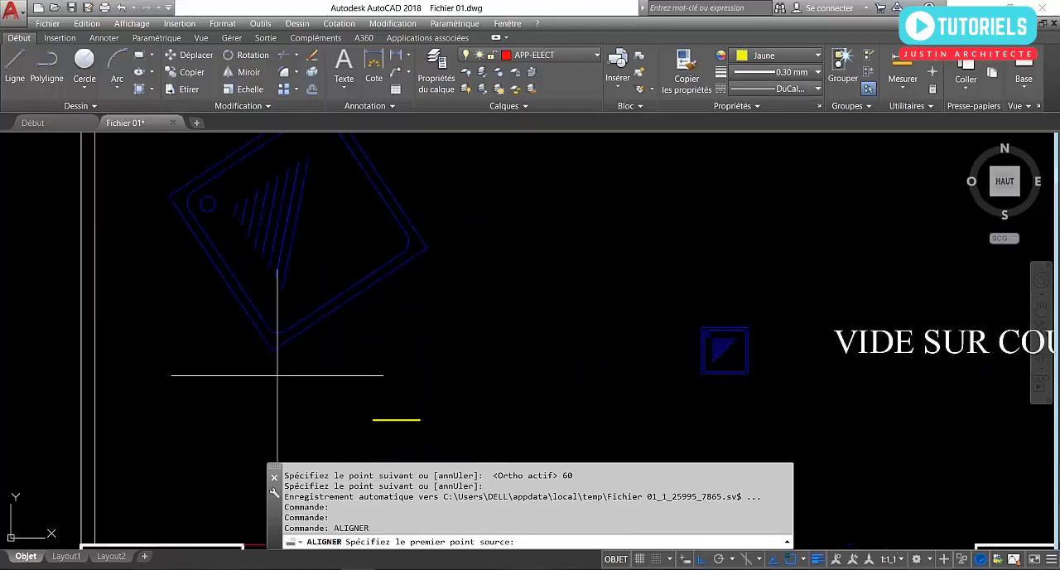
scroll(284, 374, down, 3)
scroll(217, 322, up, 5)
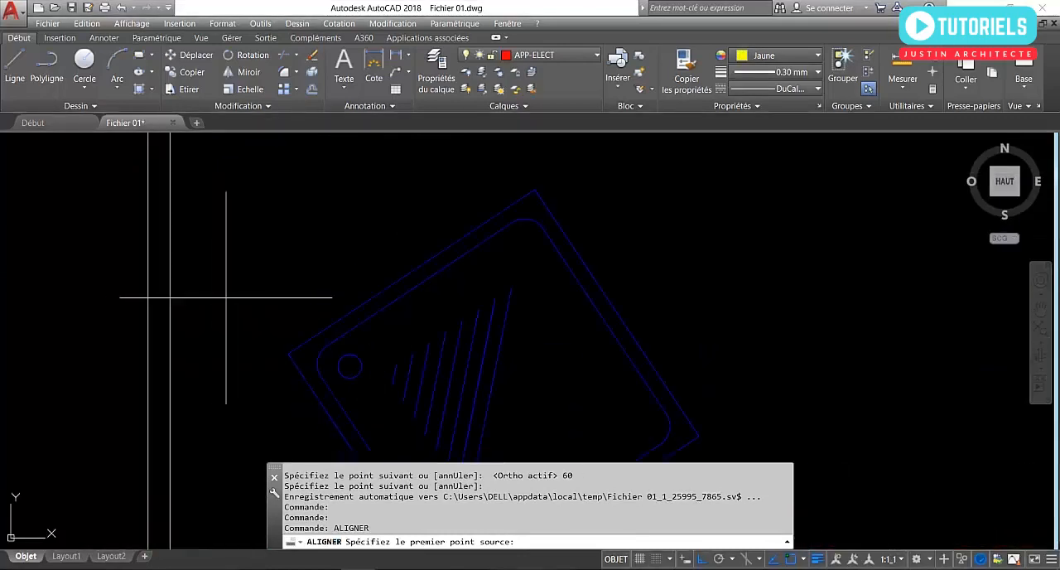
click(288, 354)
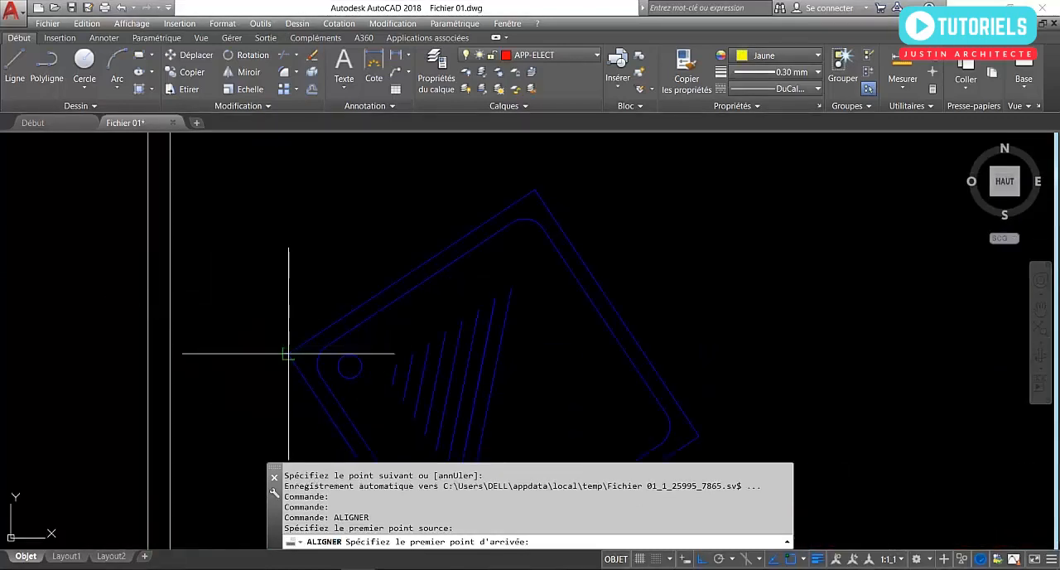
Turn ortho mode off and set the left end of the yellow line as the first destination point.
scroll(237, 224, down, 2)
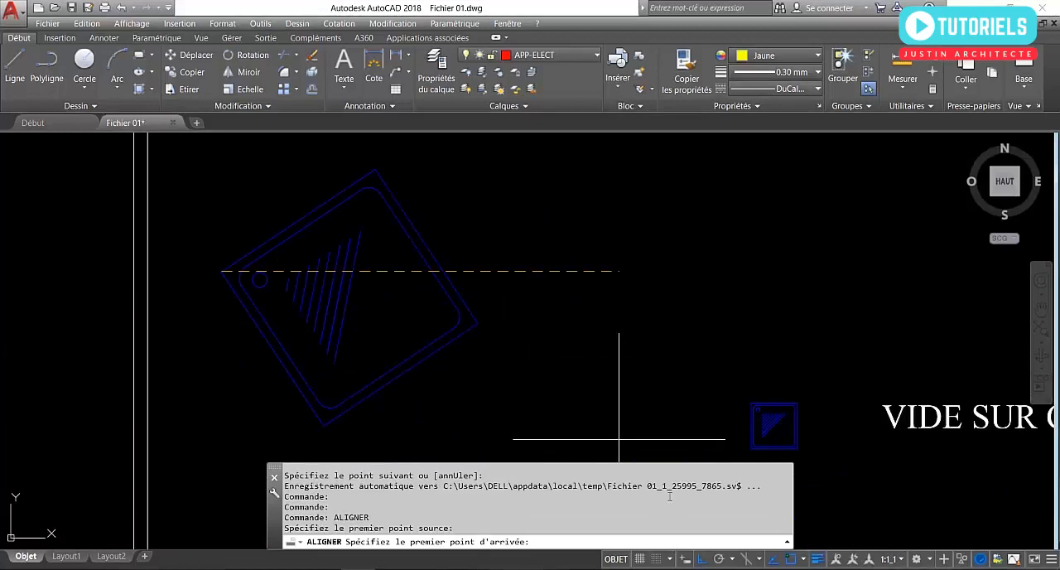
click(699, 561)
scroll(468, 357, down, 2)
scroll(468, 357, up, 6)
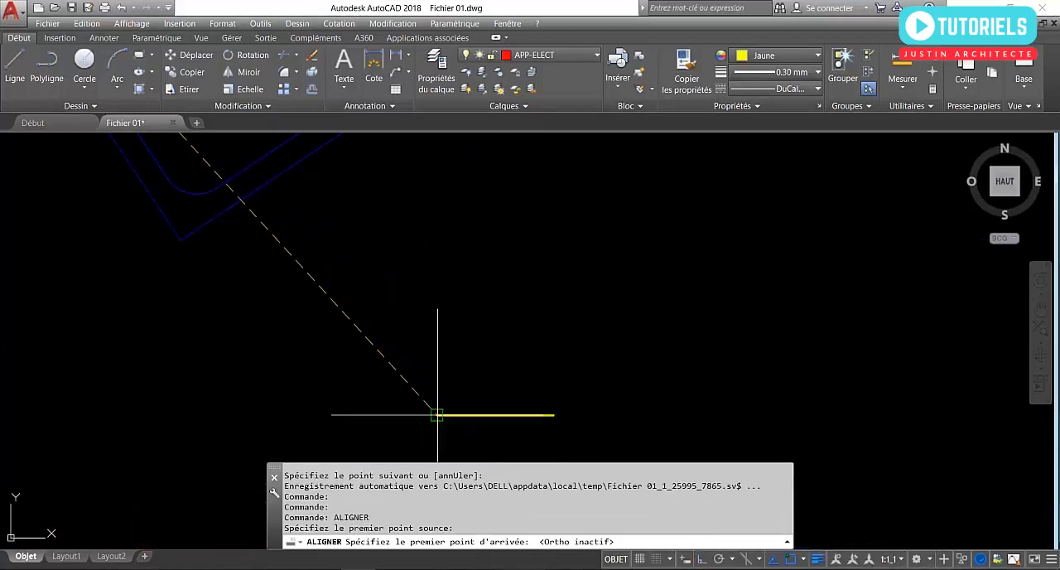
click(438, 414)
Match the tray's uppermost corner, as second source point, to the right end of the yellow line.
scroll(436, 414, down, 4)
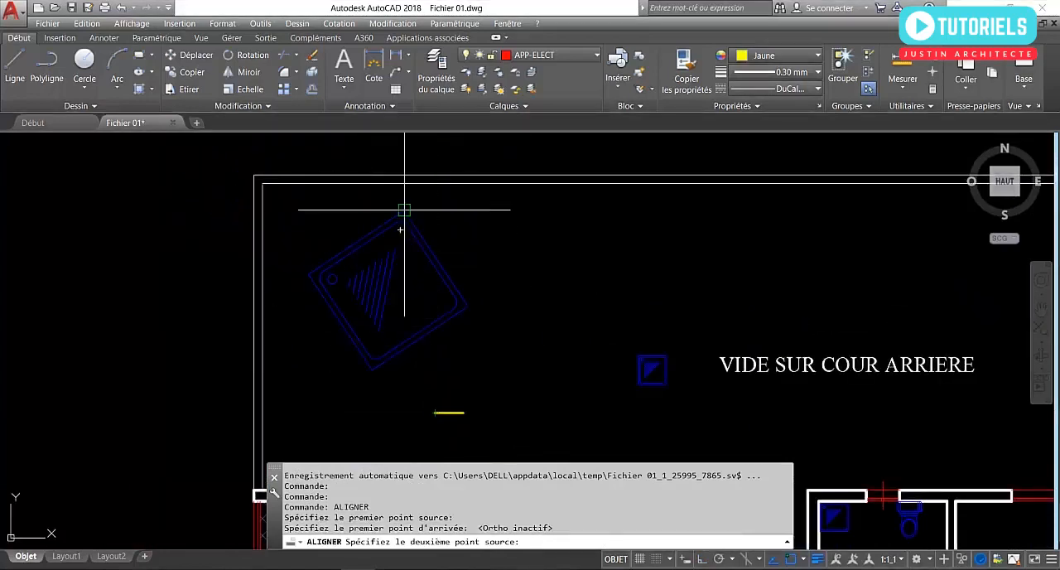
scroll(410, 232, up, 6)
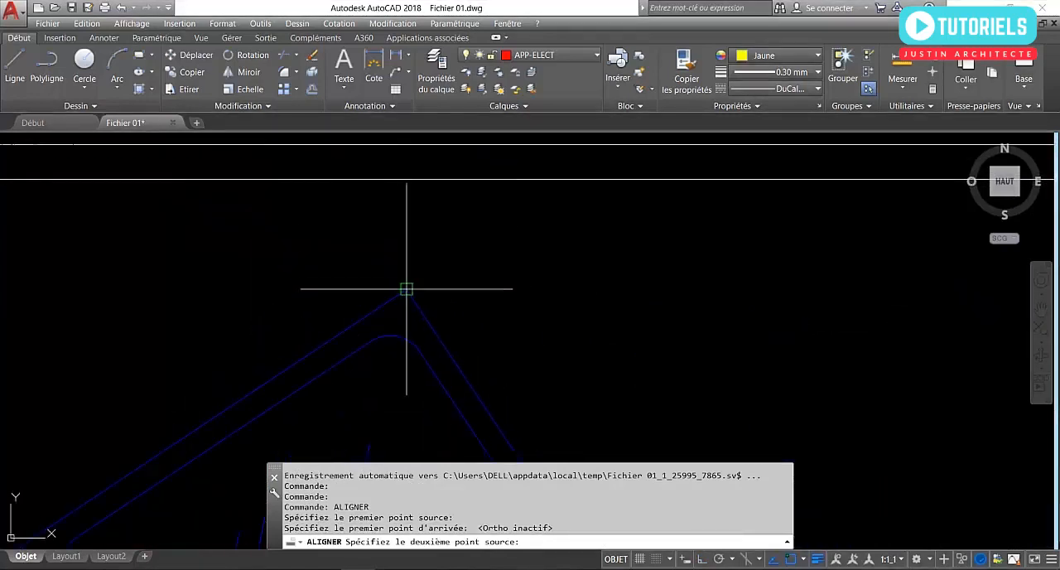
click(405, 289)
scroll(410, 292, down, 5)
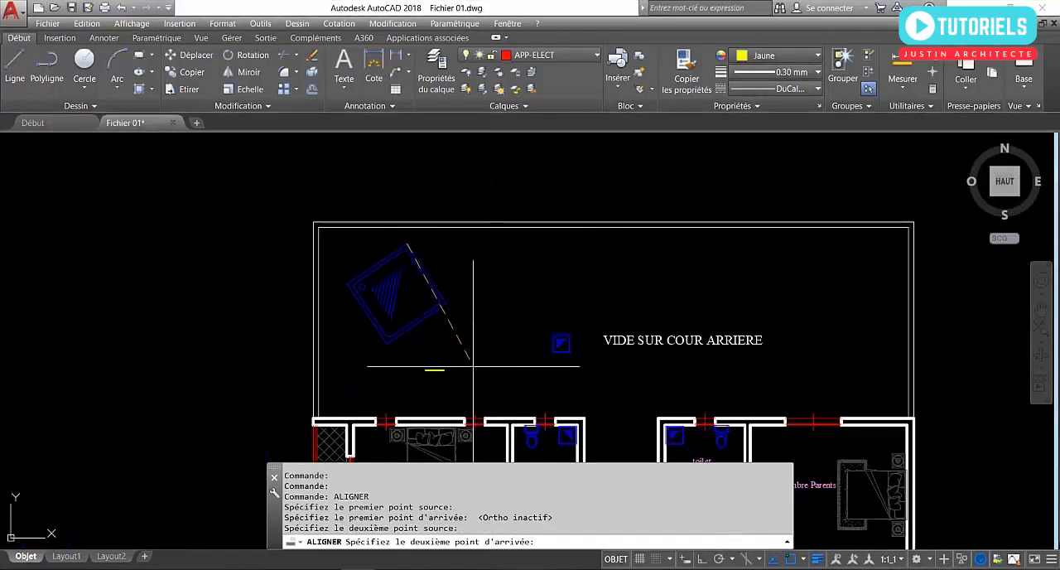
scroll(460, 361, up, 3)
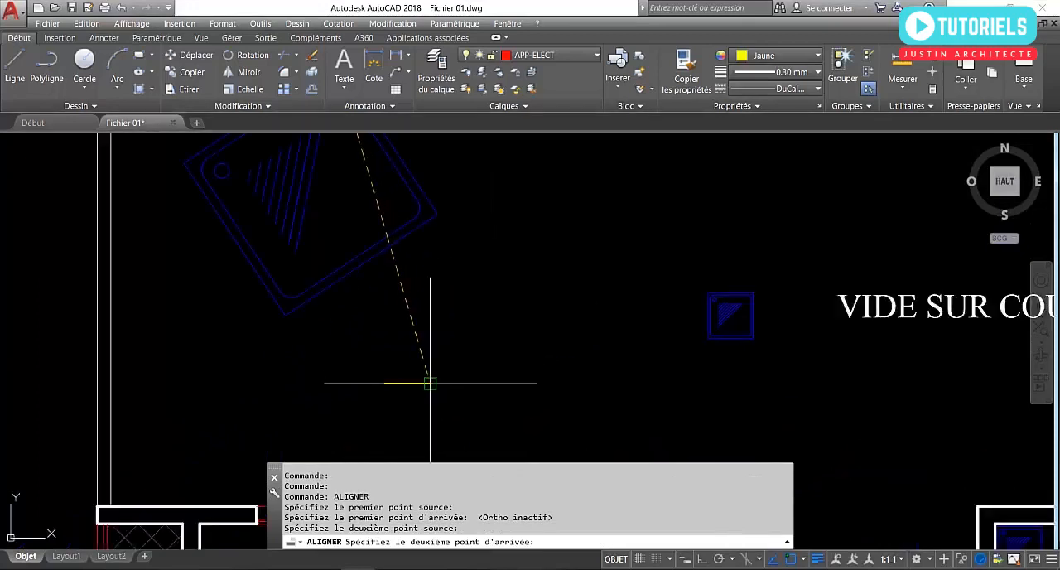
click(430, 383)
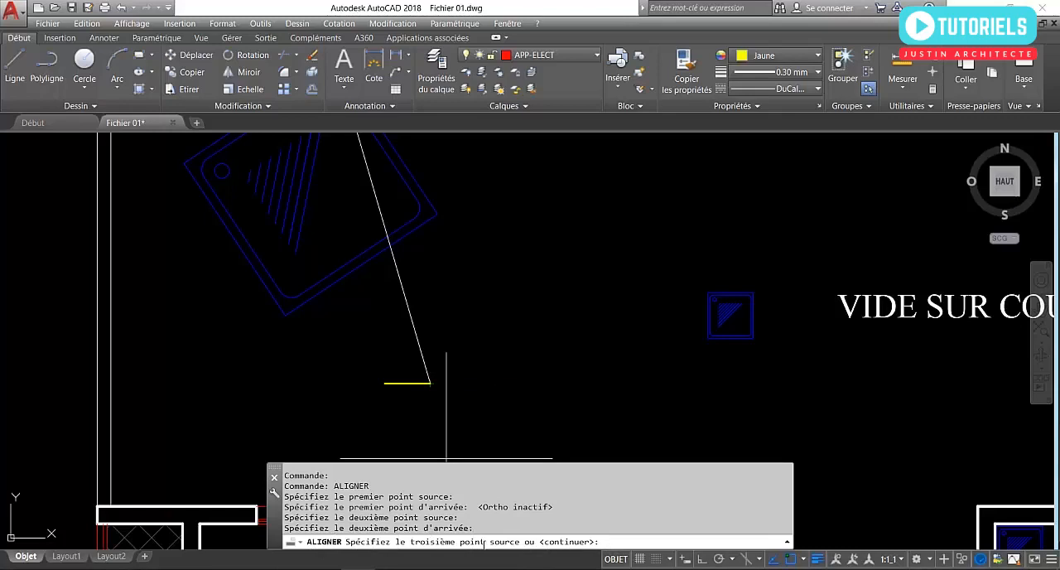
Finish the alignment without a third point, scaling the tray to the alignment points with the Oui option.
key(Return)
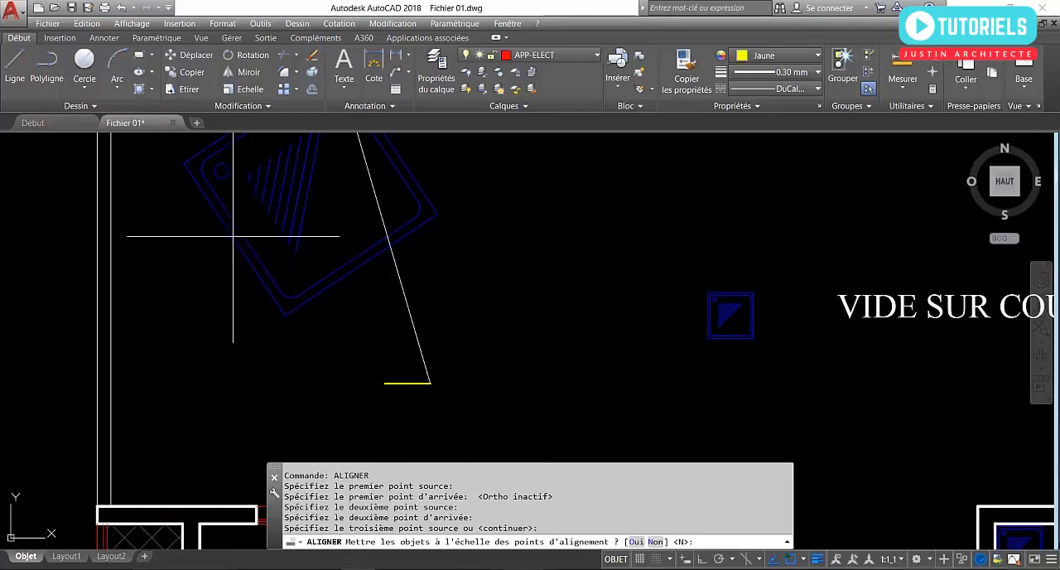
middle_drag(275, 295, 320, 362)
scroll(320, 362, down, 3)
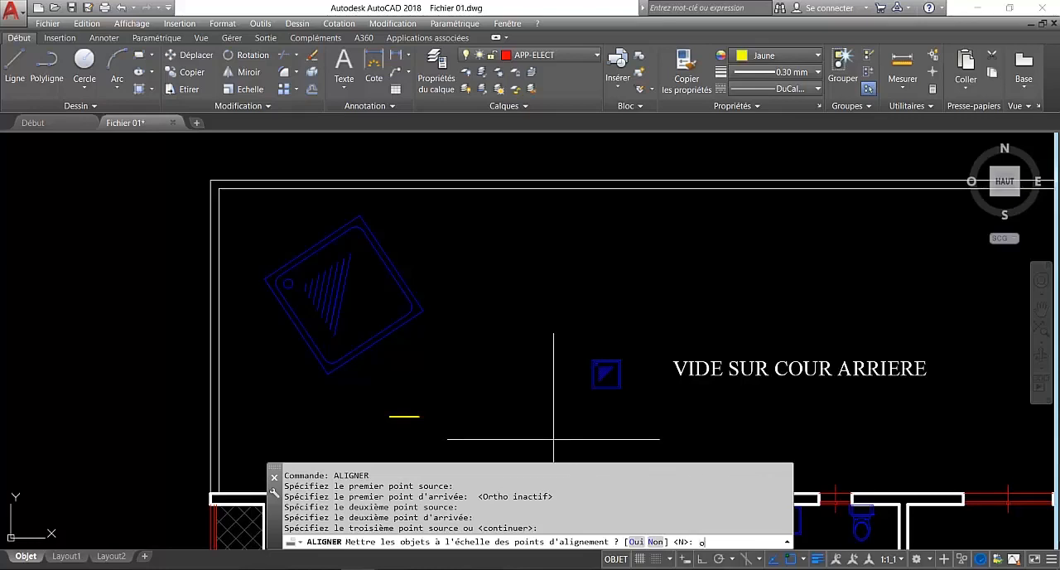
key(Return)
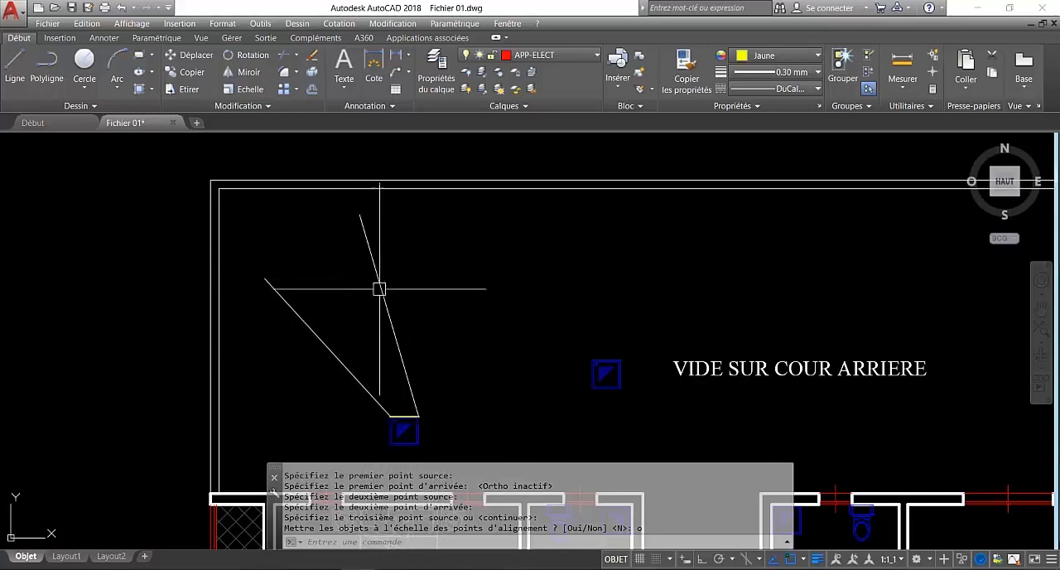
Measure the aligned shower tray's width along its upper edge with a linear dimension, without placing the dimension.
scroll(390, 307, down, 3)
scroll(410, 377, up, 10)
scroll(420, 377, up, 4)
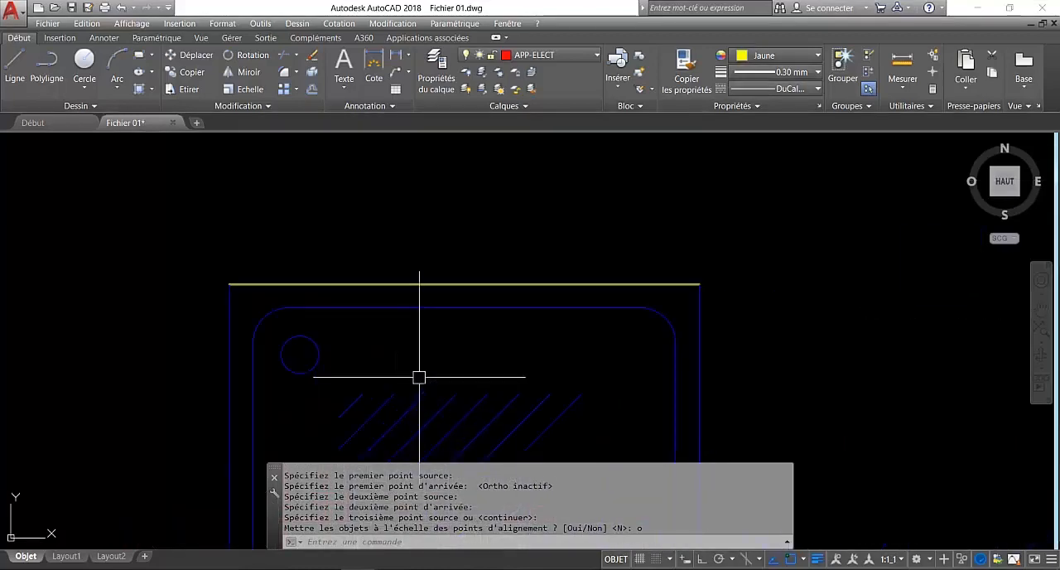
click(396, 56)
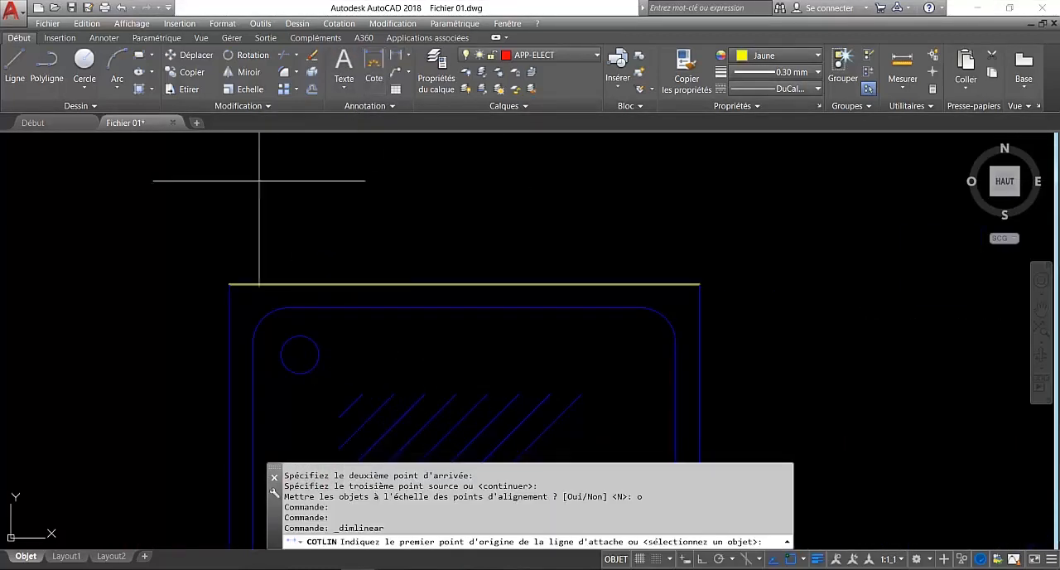
click(229, 284)
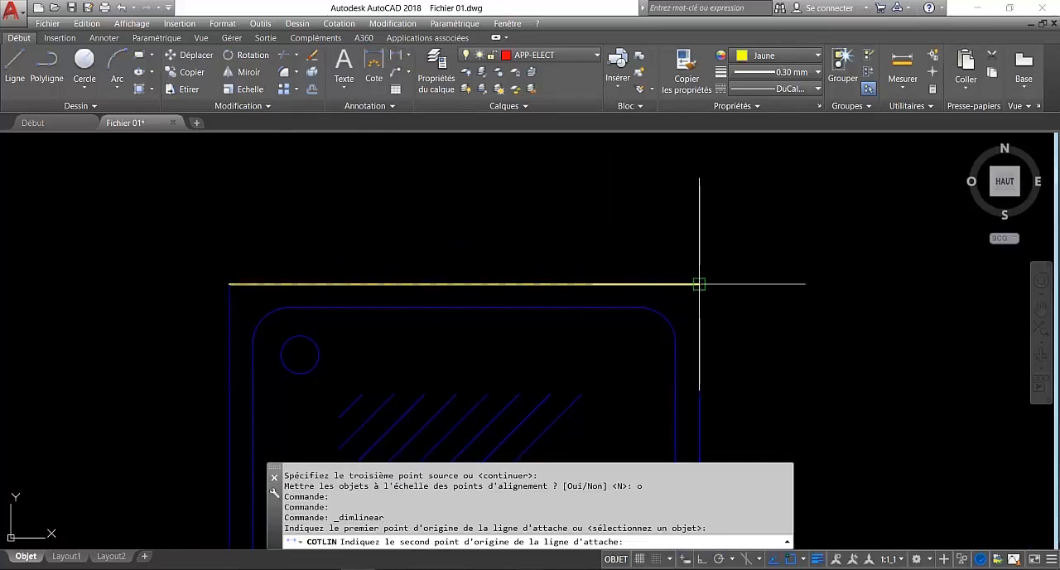
click(700, 284)
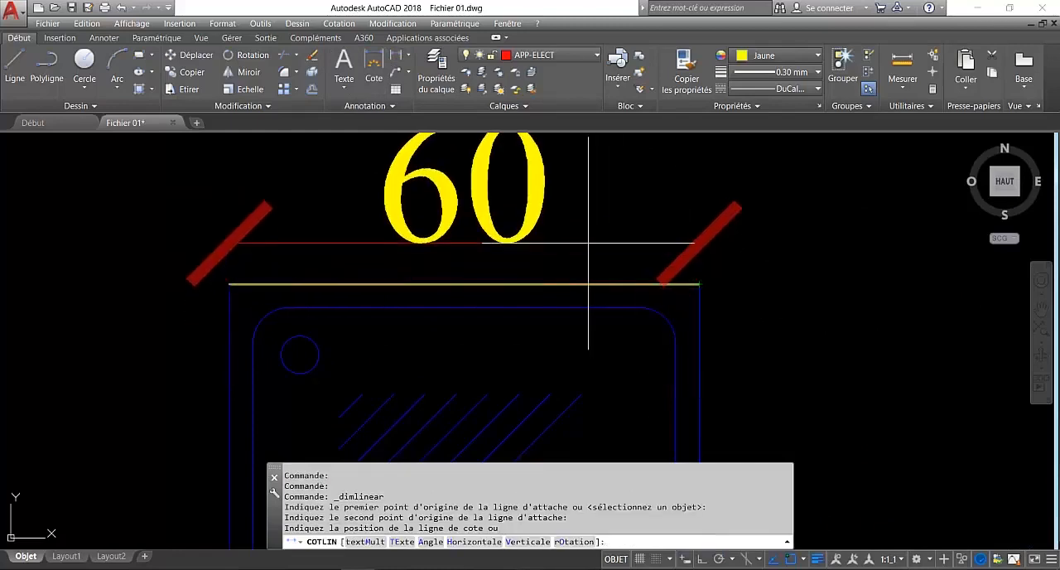
key(Escape)
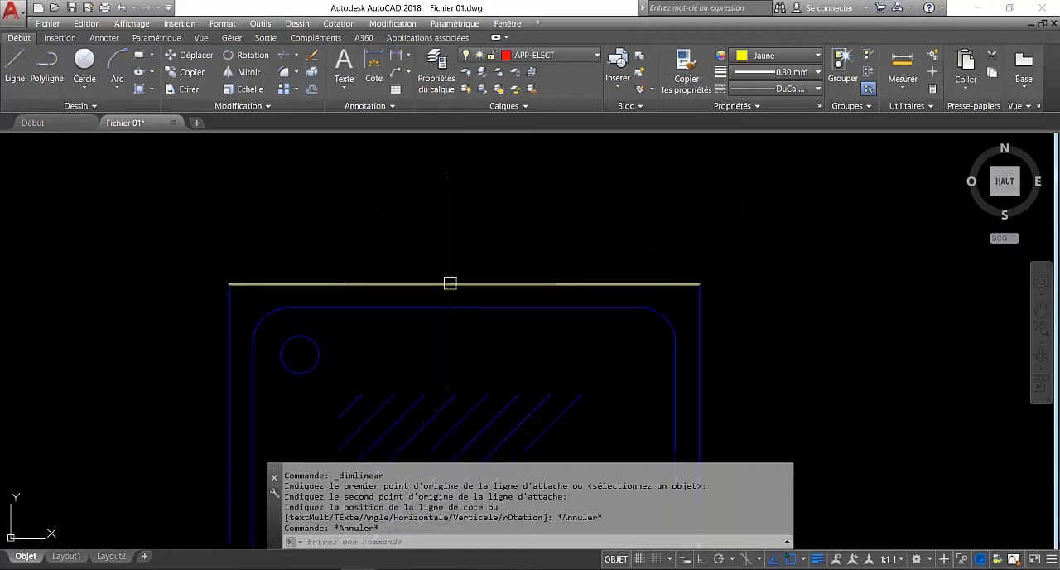
Add the selection cycling toggle (Cycle de sélection) to the status bar and turn selection cycling on.
scroll(441, 265, down, 2)
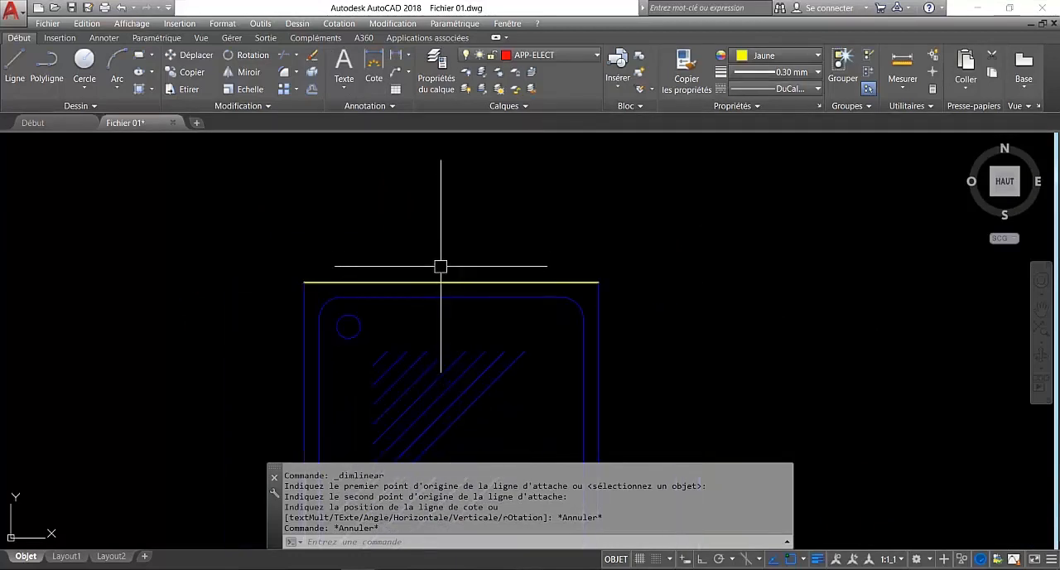
scroll(419, 274, down, 2)
scroll(397, 269, up, 4)
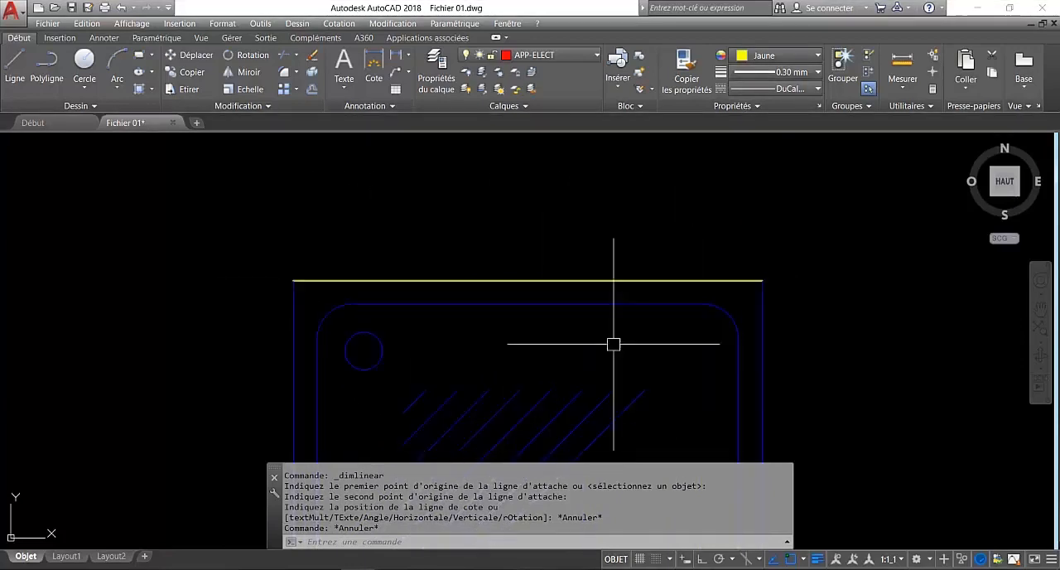
click(1051, 560)
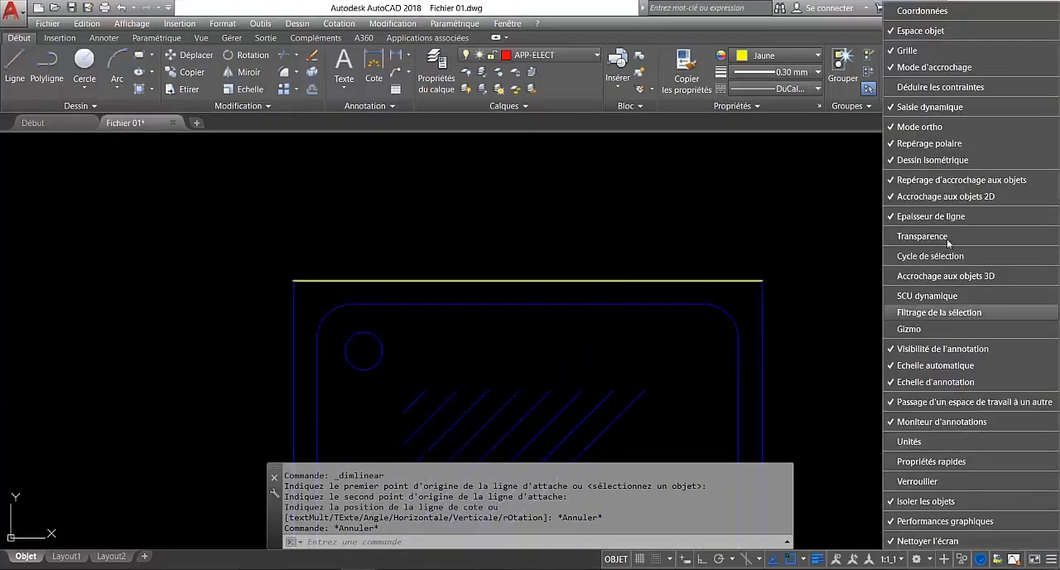
click(926, 257)
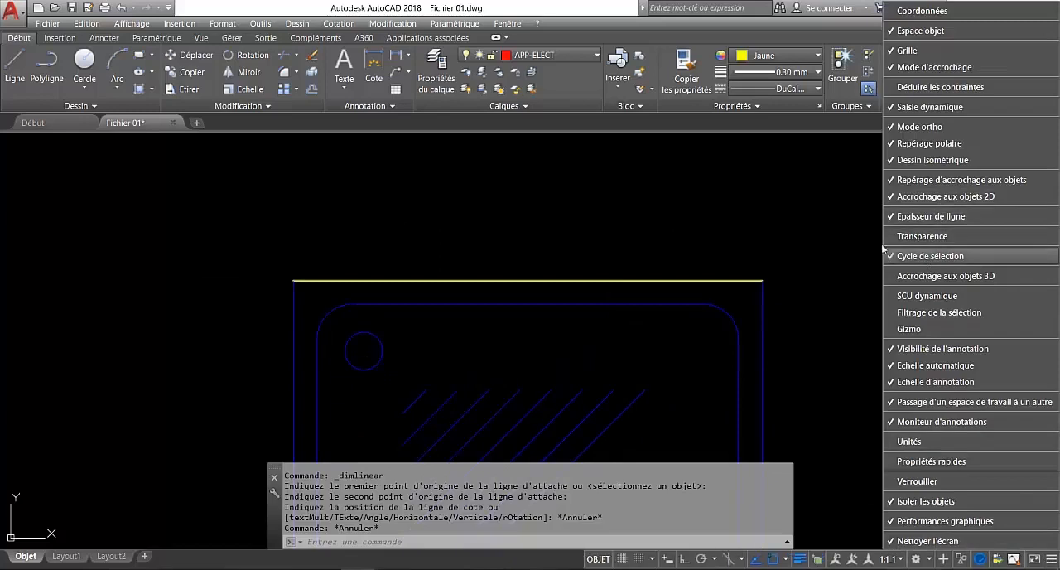
click(812, 458)
scroll(829, 348, down, 3)
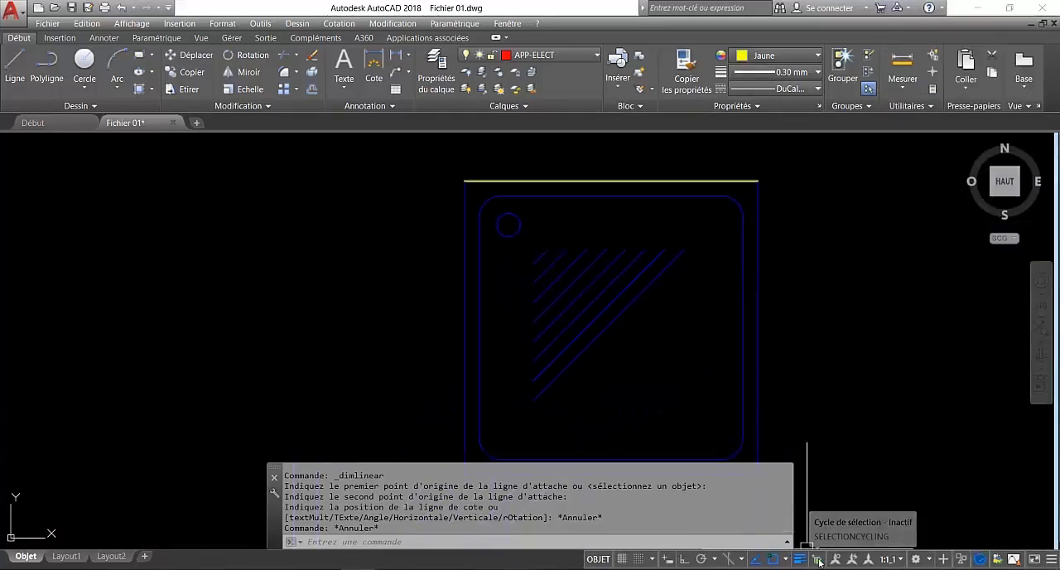
click(819, 561)
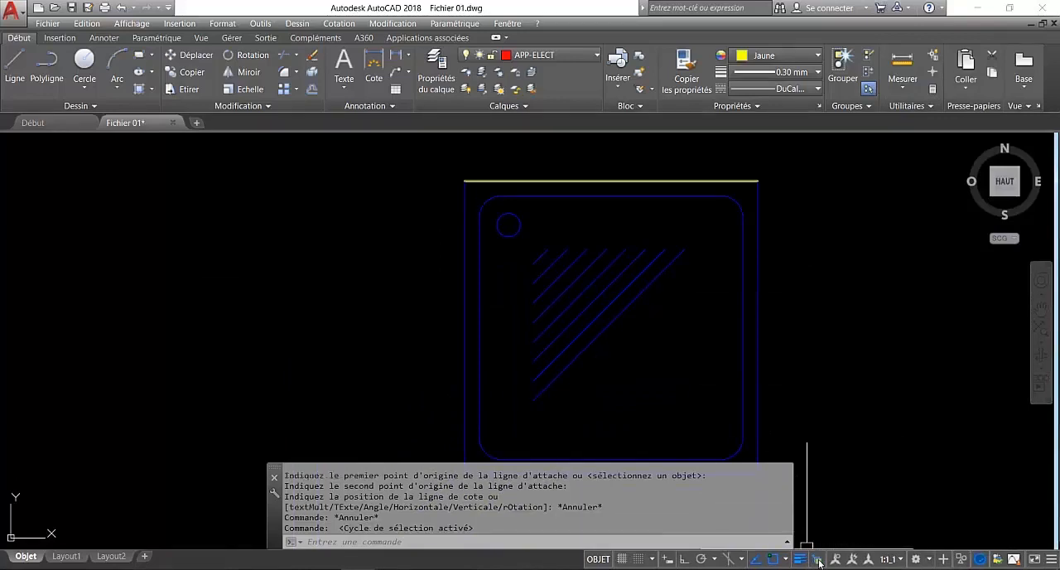
Select only the yellow line overlapping the tray's upper edge, choosing Ligne among the overlapping objects.
middle_drag(817, 287, 820, 380)
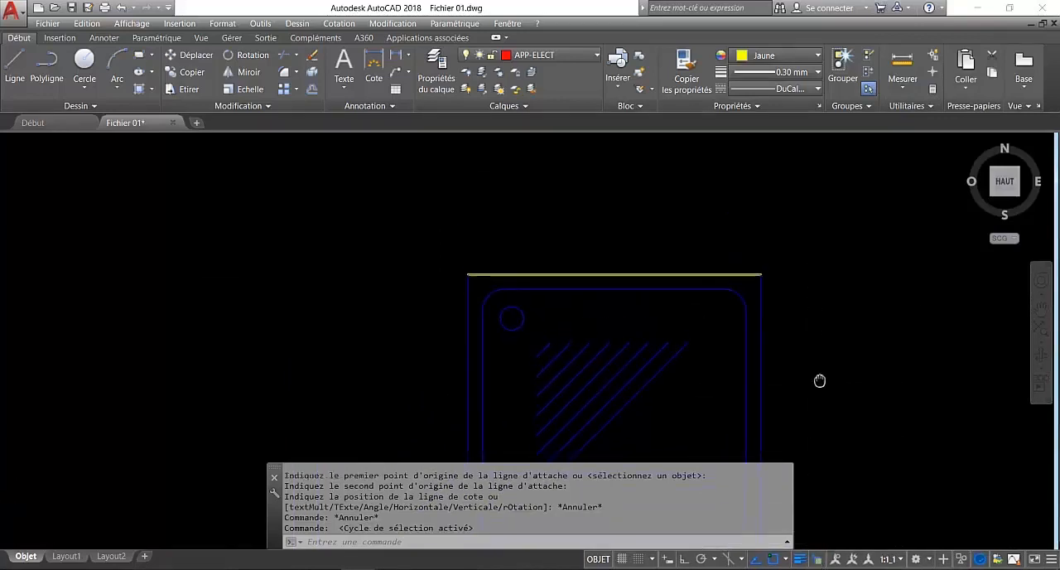
click(710, 270)
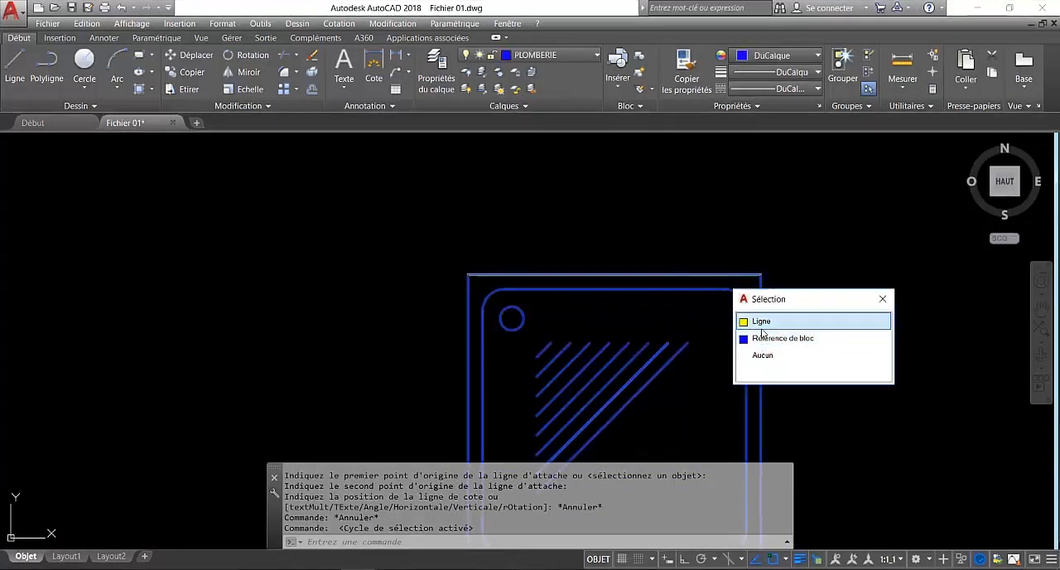
click(762, 325)
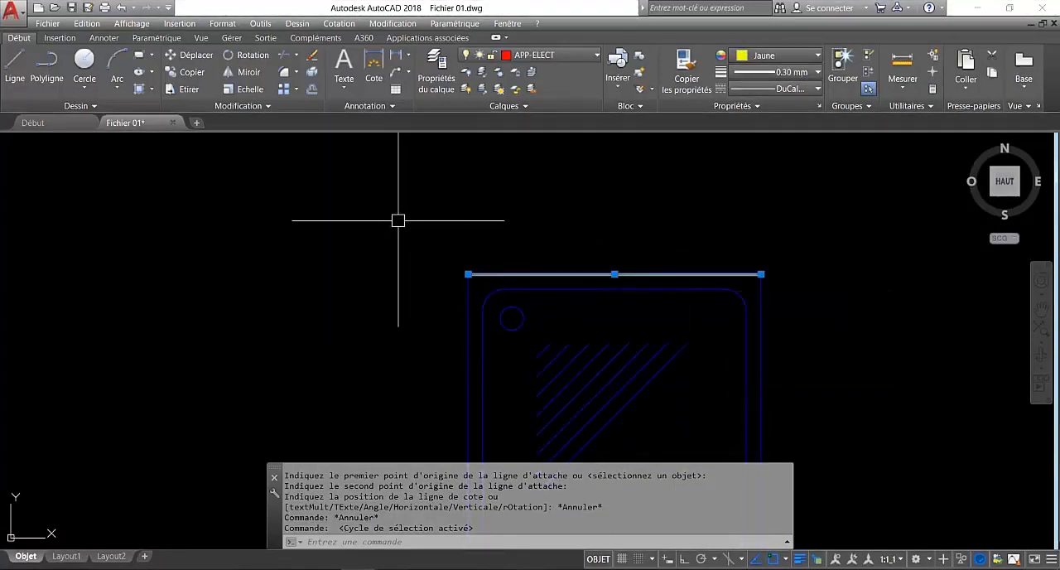
Erase the selected line overlapping the shower tray's upper edge.
text(ef)
key(Return)
scroll(464, 216, down, 4)
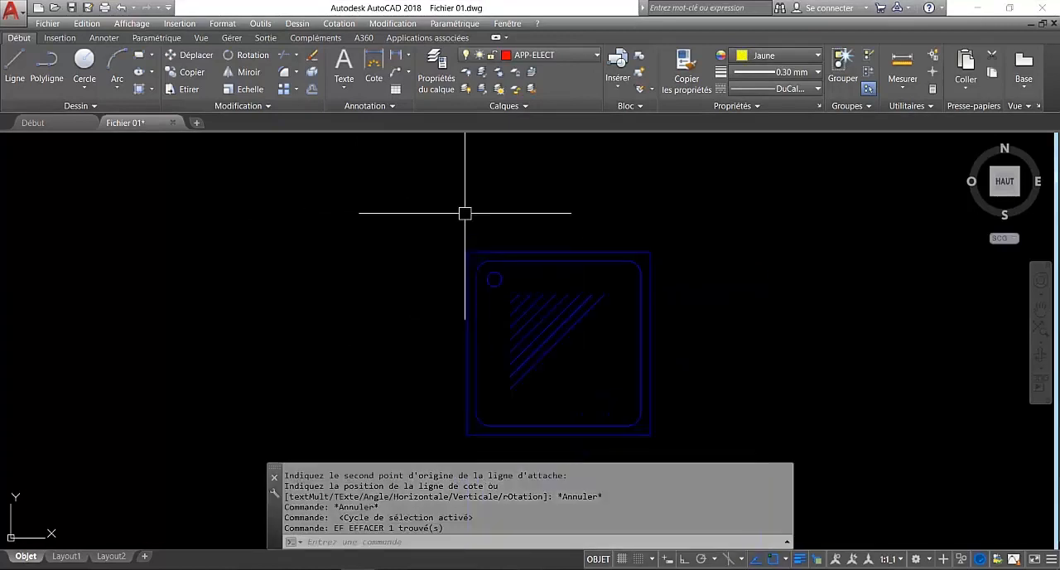
Draw one horizontal yellow line in the empty area beside the shower tray, with Ortho mode turned on.
click(15, 69)
middle_drag(809, 310, 544, 308)
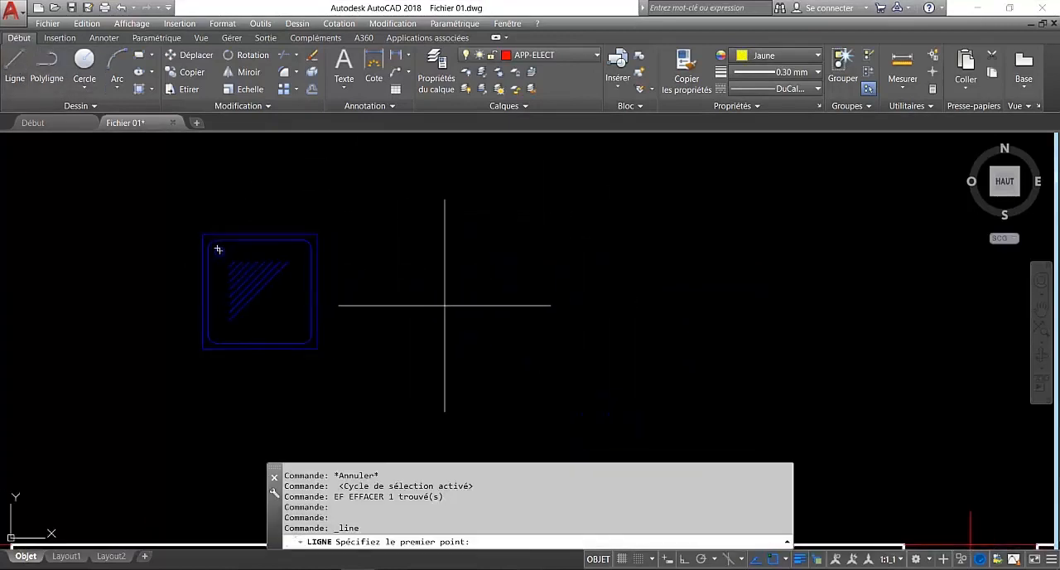
click(445, 307)
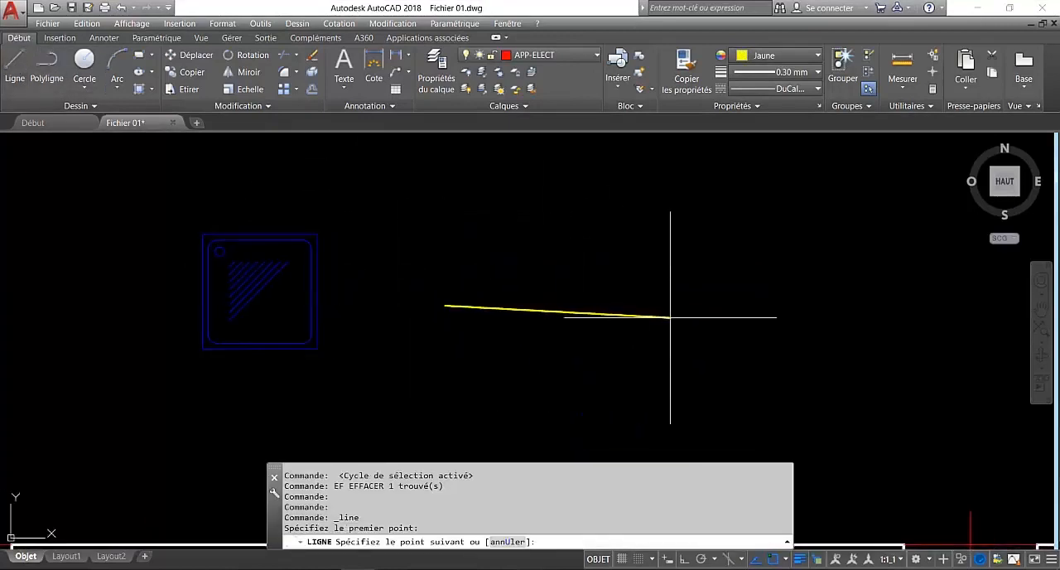
click(687, 560)
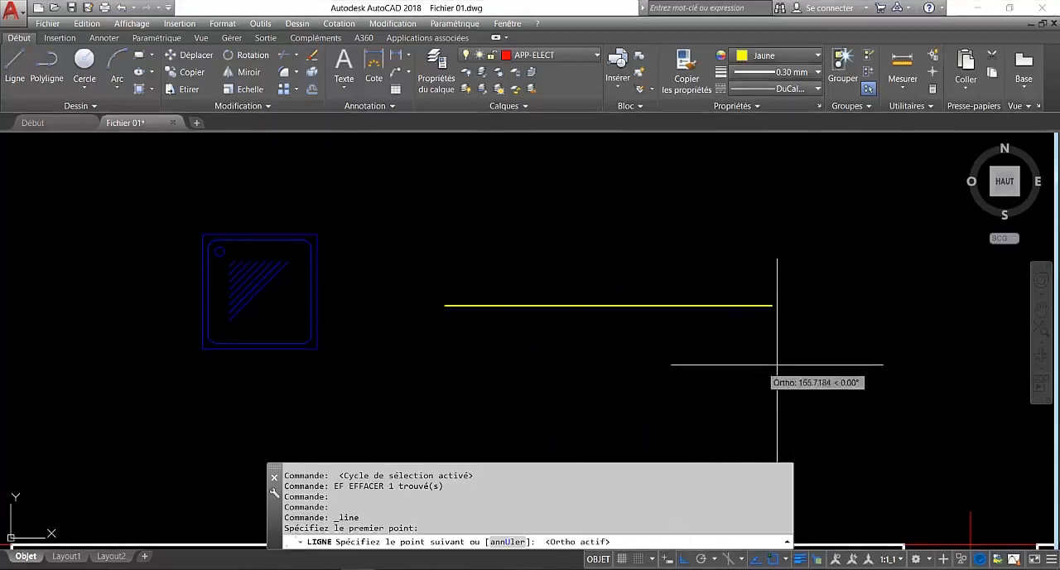
click(820, 364)
key(Return)
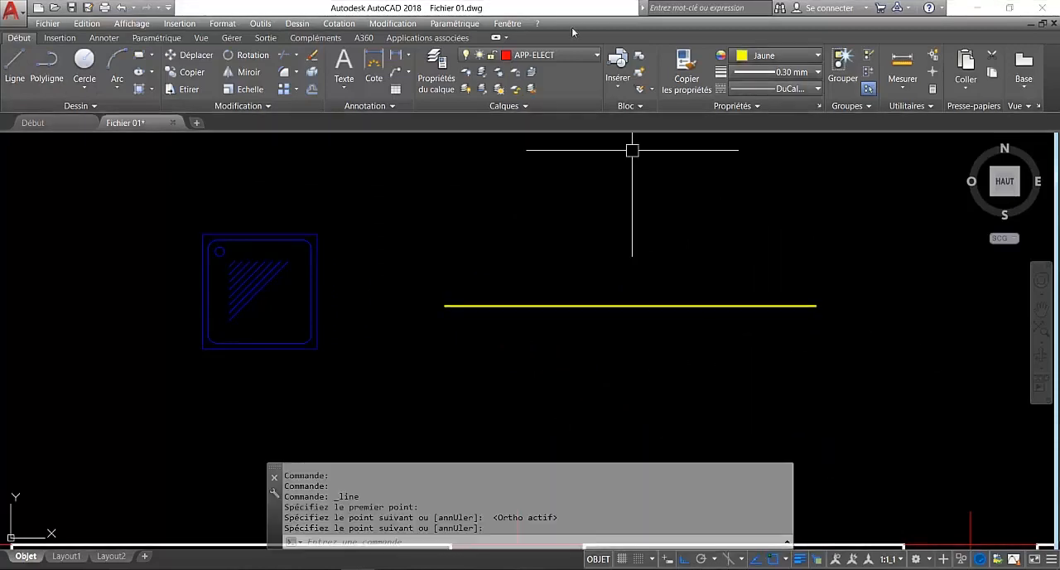
Set the current colour and lineweight to DuCalque, and make Hachure the current layer.
click(560, 58)
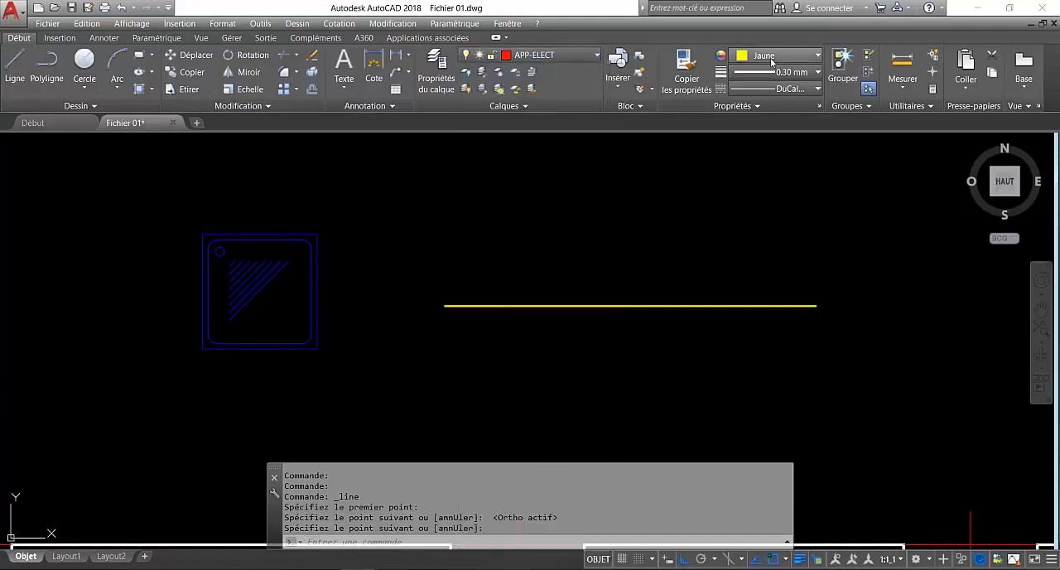
click(779, 55)
click(762, 69)
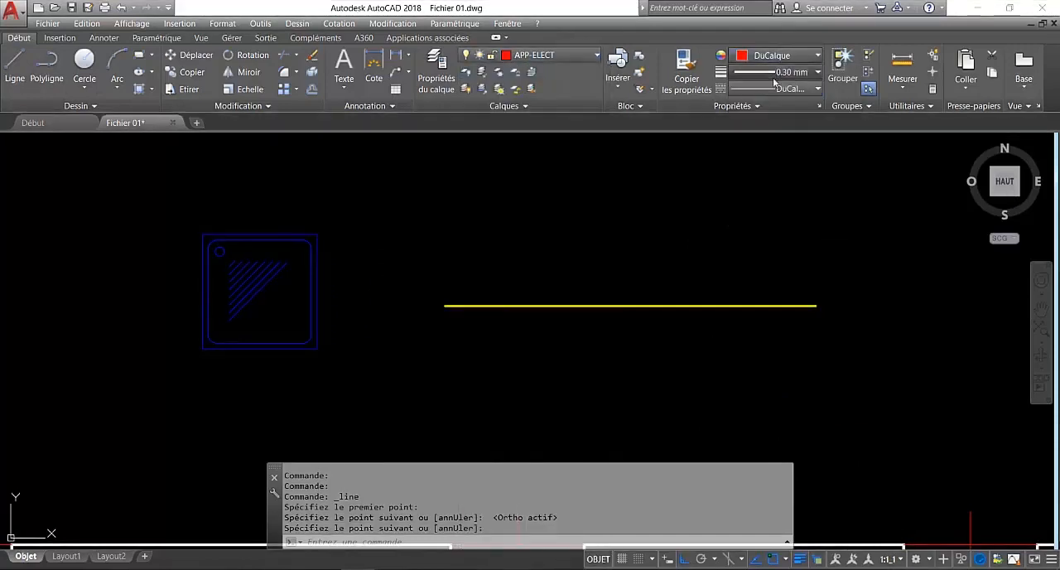
click(782, 72)
scroll(779, 93, up, 4)
click(781, 91)
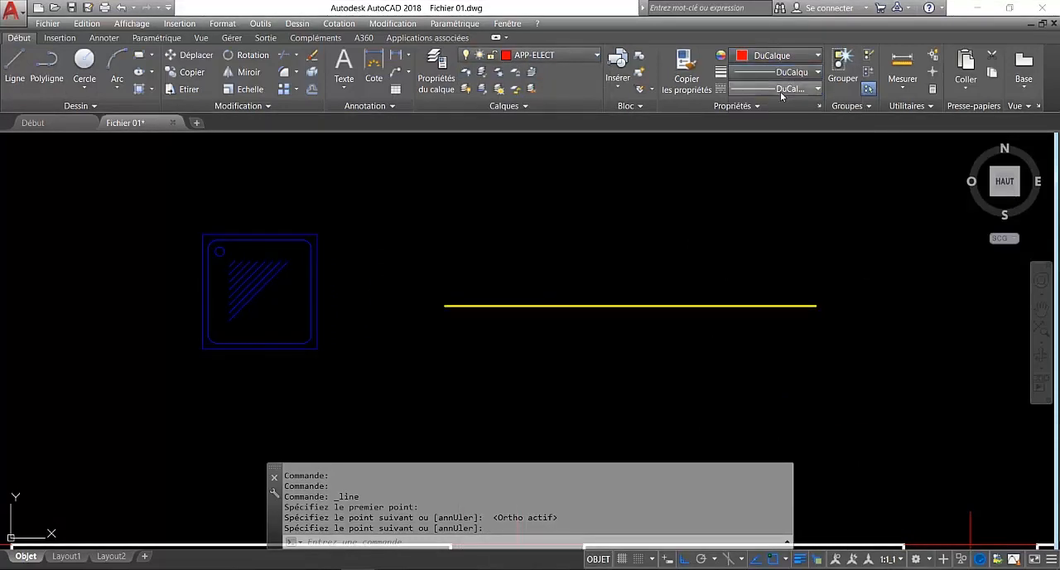
click(550, 55)
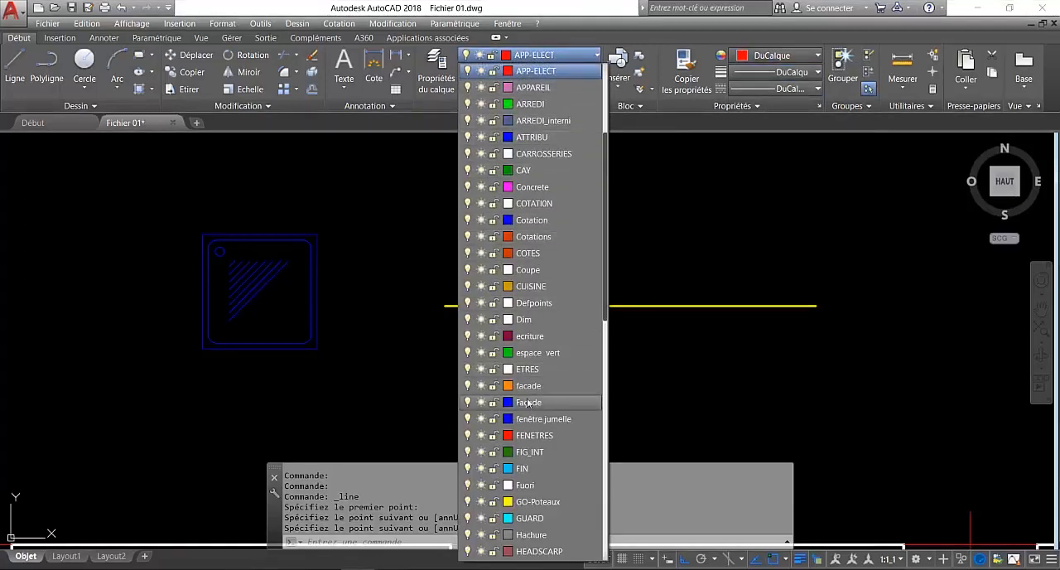
click(535, 534)
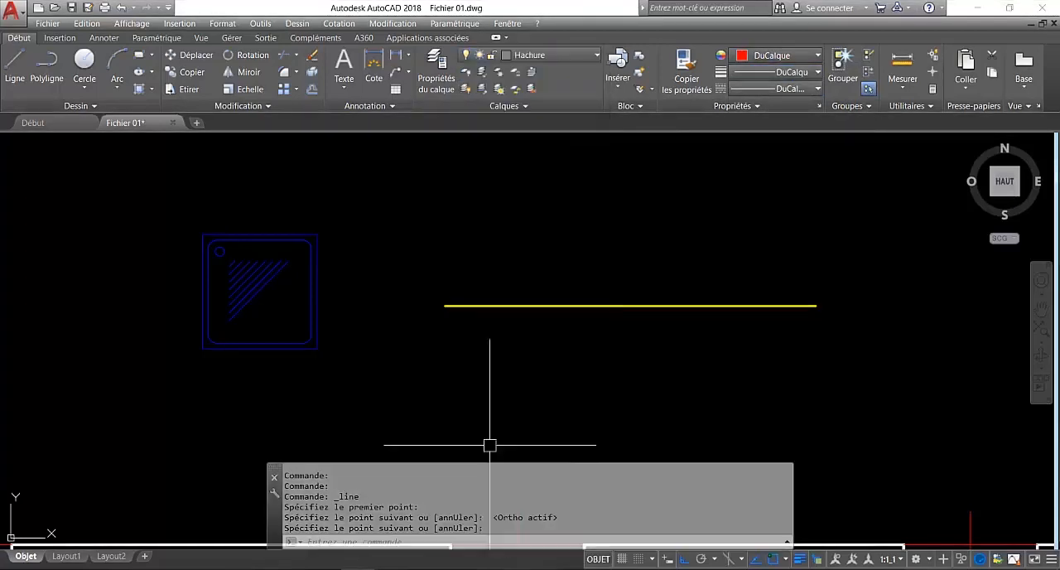
Draw a second line exactly over the yellow line, from one endpoint to the other.
click(15, 66)
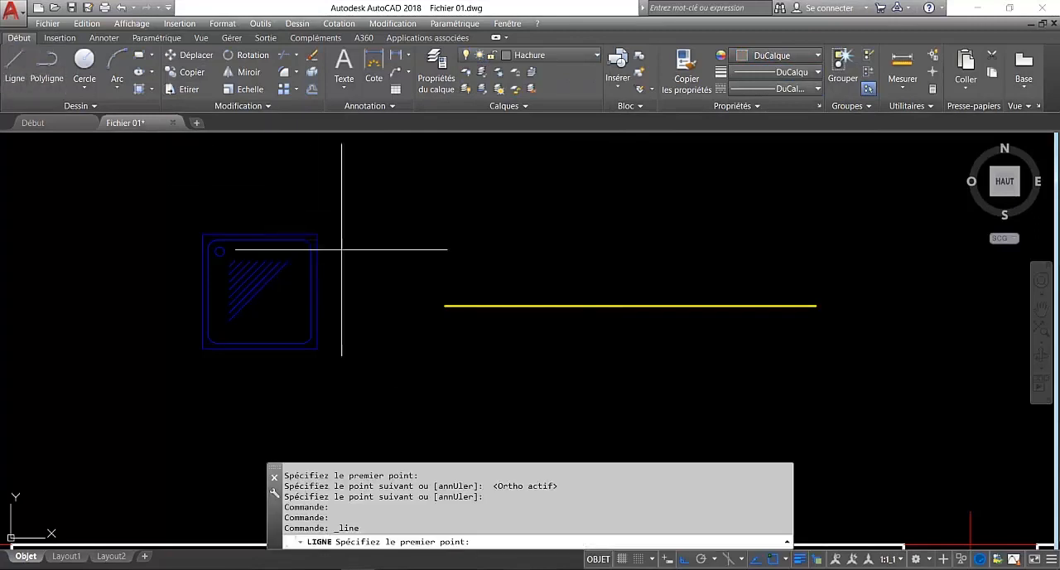
click(445, 306)
click(816, 306)
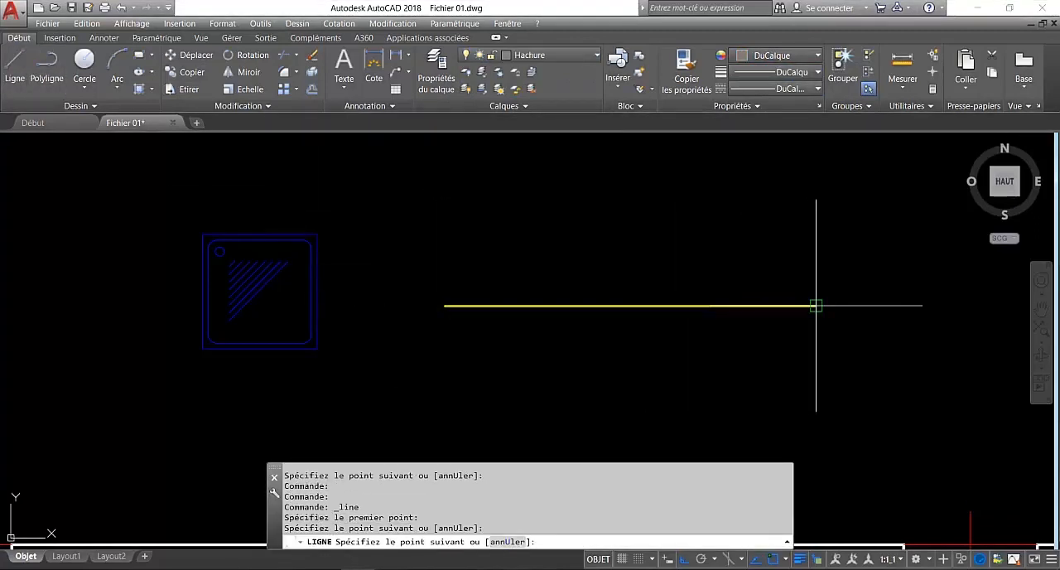
key(Return)
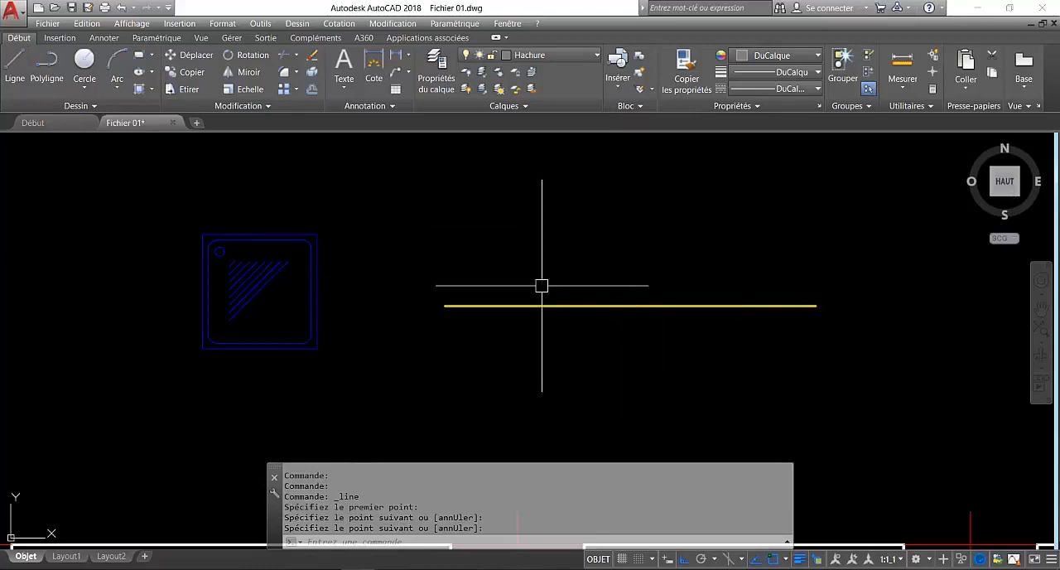
Bring up the selection list for the two overlapping lines and close it without choosing either.
click(647, 305)
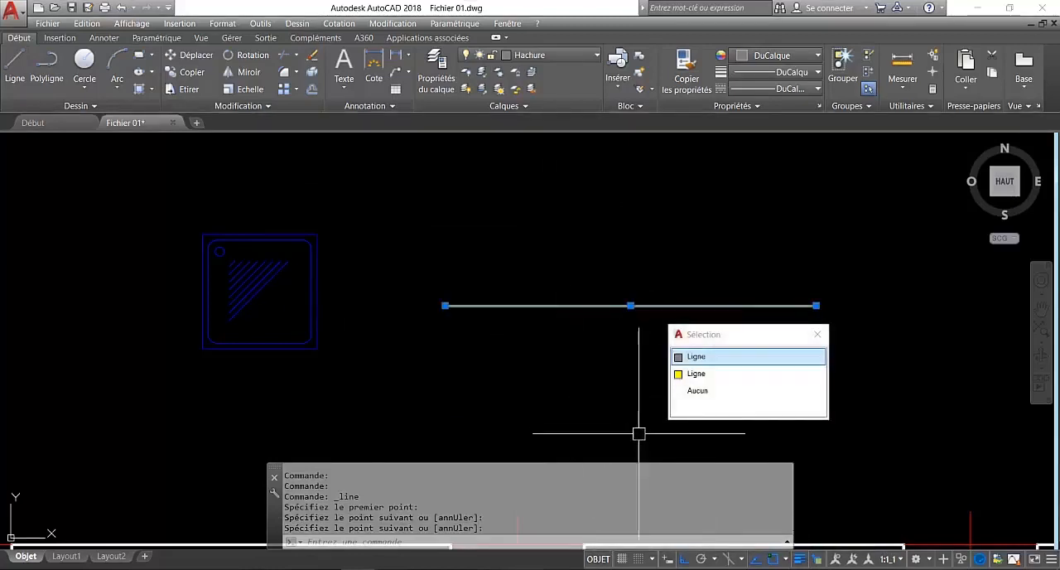
click(756, 393)
click(816, 334)
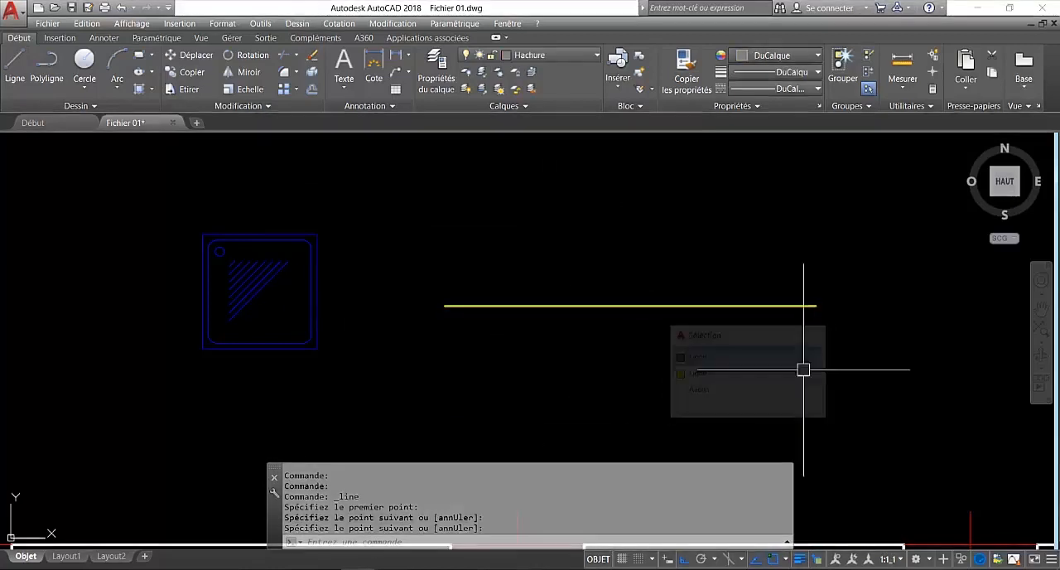
Try selecting the overlapping lines with selection cycling off, and repeat the selection with cycling turned back on.
click(819, 561)
click(736, 306)
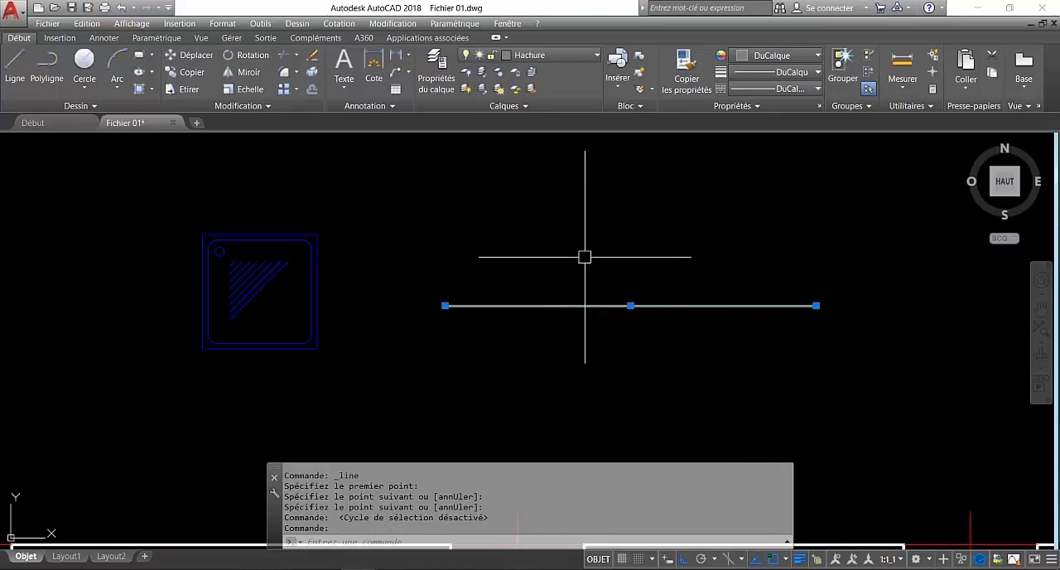
key(Escape)
click(817, 562)
click(636, 306)
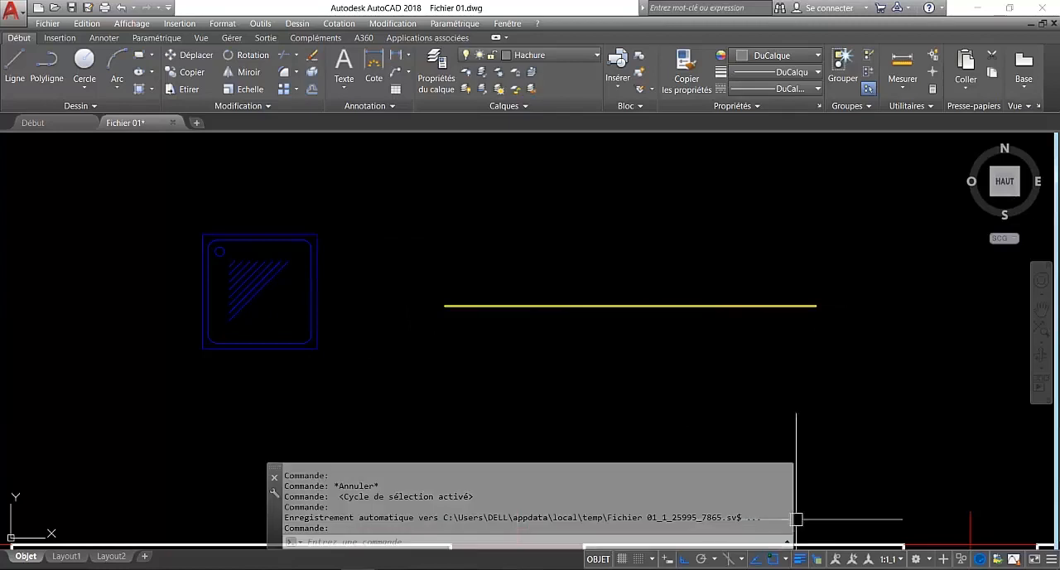
Toggle selection cycling off and on again, list the overlapping lines once more and cancel the selection.
key(ctrl+w)
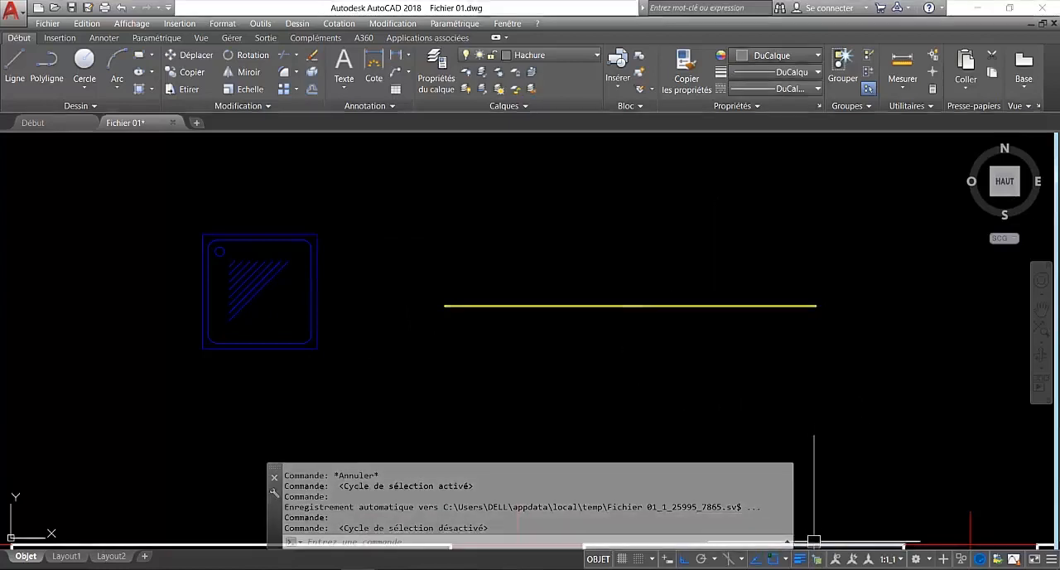
key(ctrl+w)
click(714, 304)
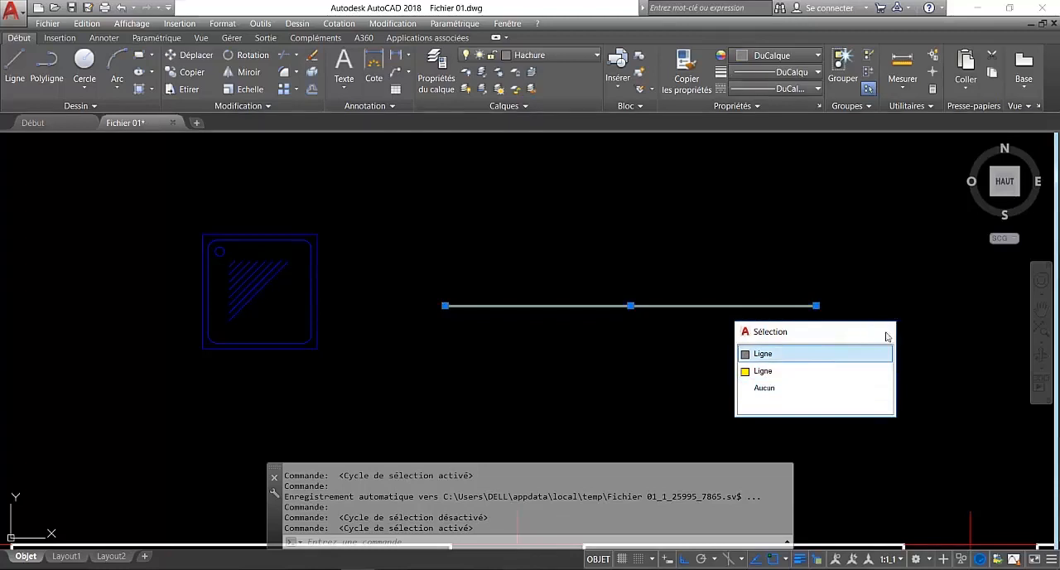
key(Escape)
key(Escape)
Turn selection cycling off for the floor plan drawing.
middle_drag(452, 249, 623, 264)
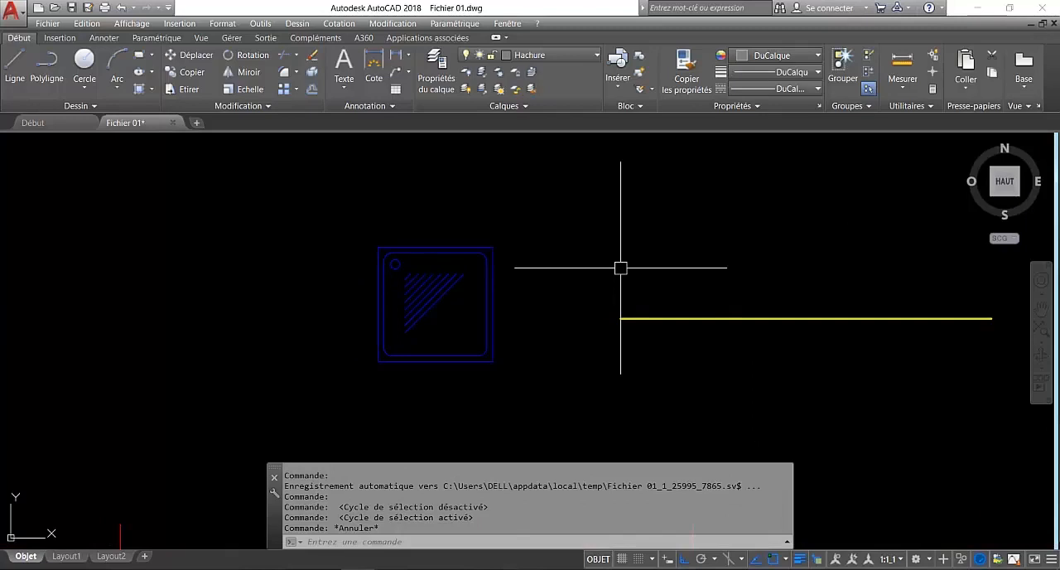
middle_drag(434, 265, 548, 279)
mouse_move(568, 282)
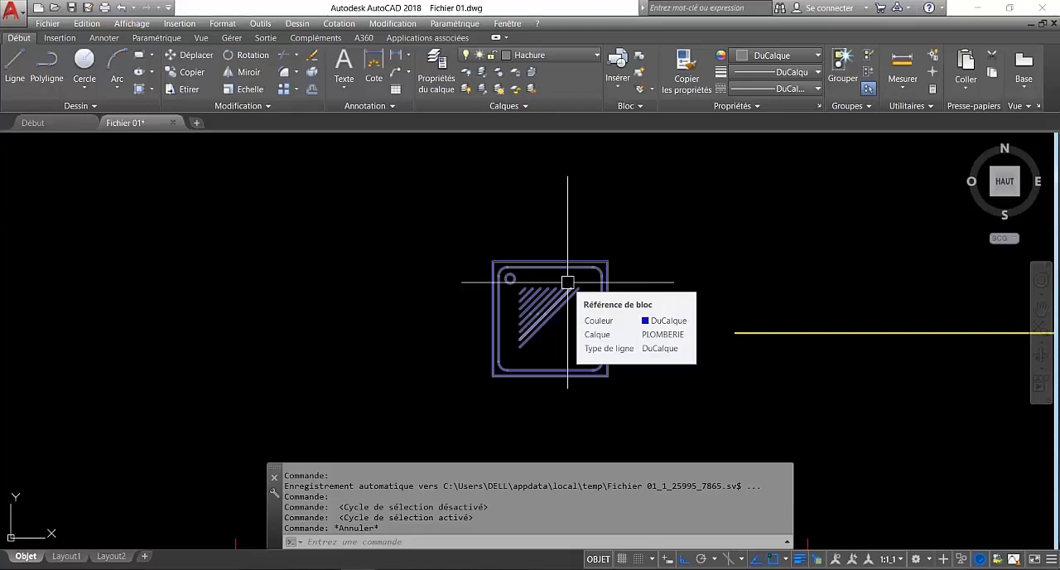
scroll(568, 282, down, 6)
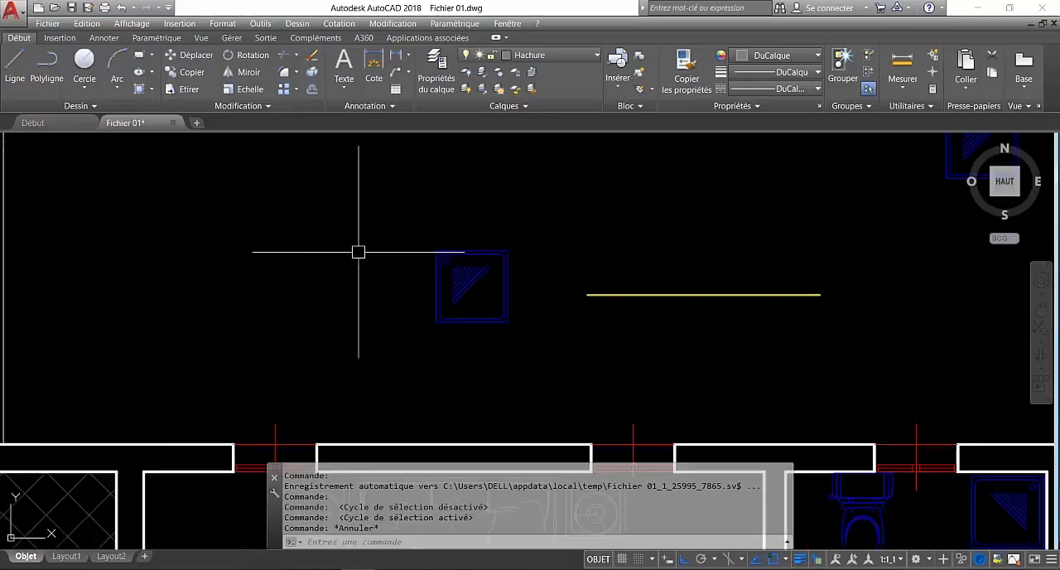
scroll(568, 282, down, 4)
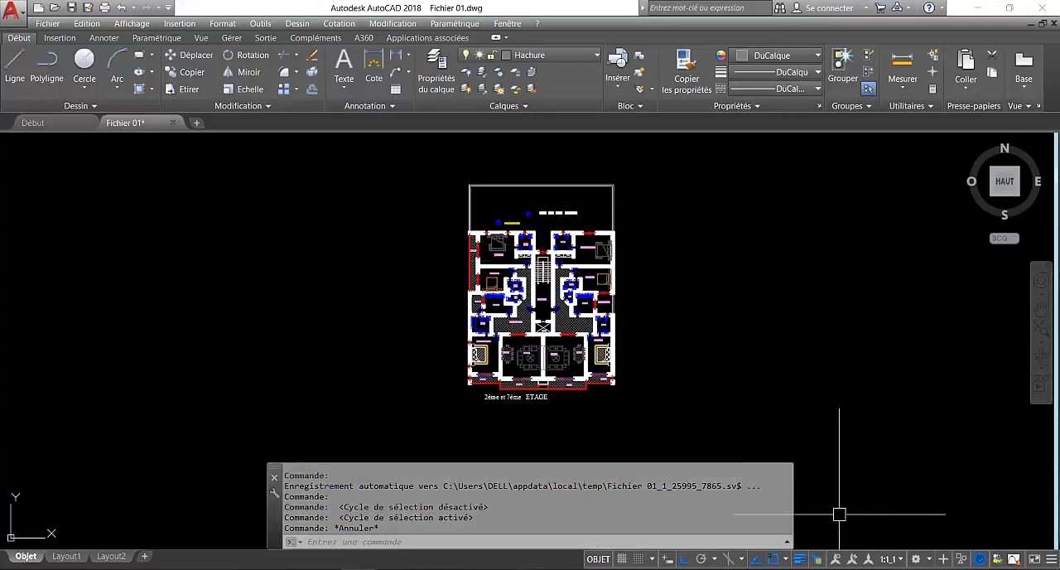
click(818, 559)
mouse_move(512, 261)
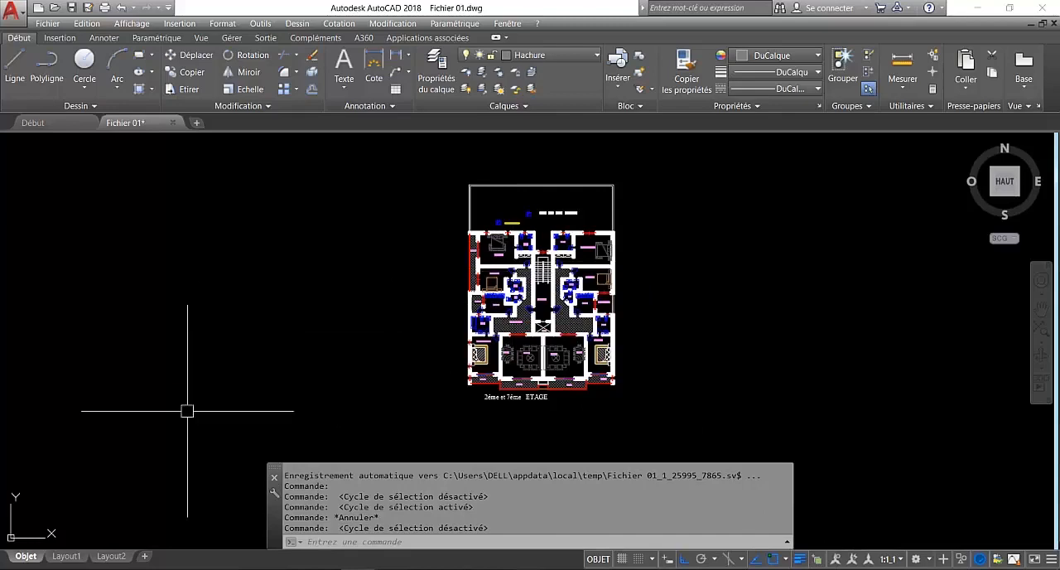
mouse_move(76, 561)
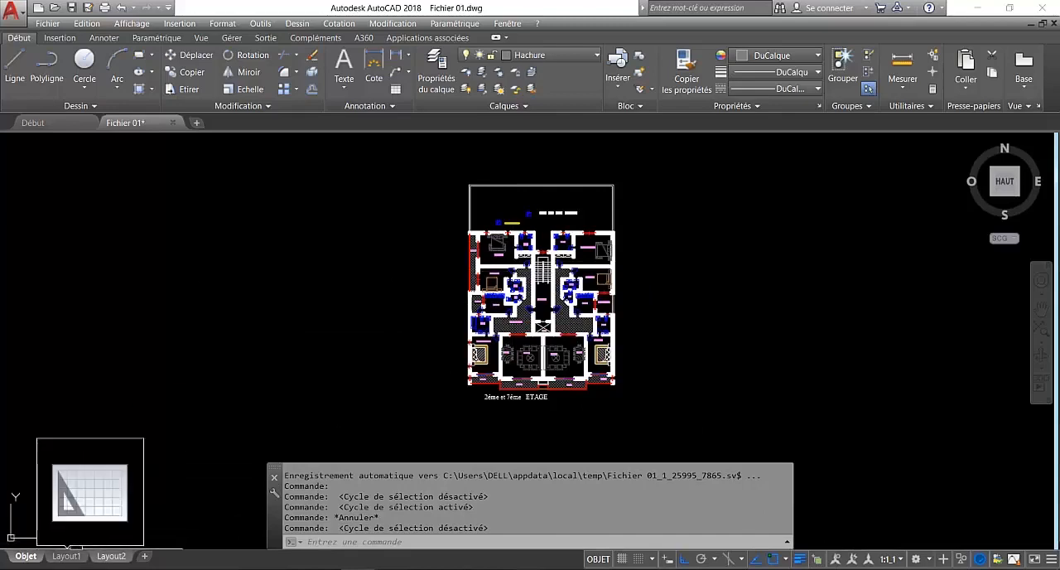